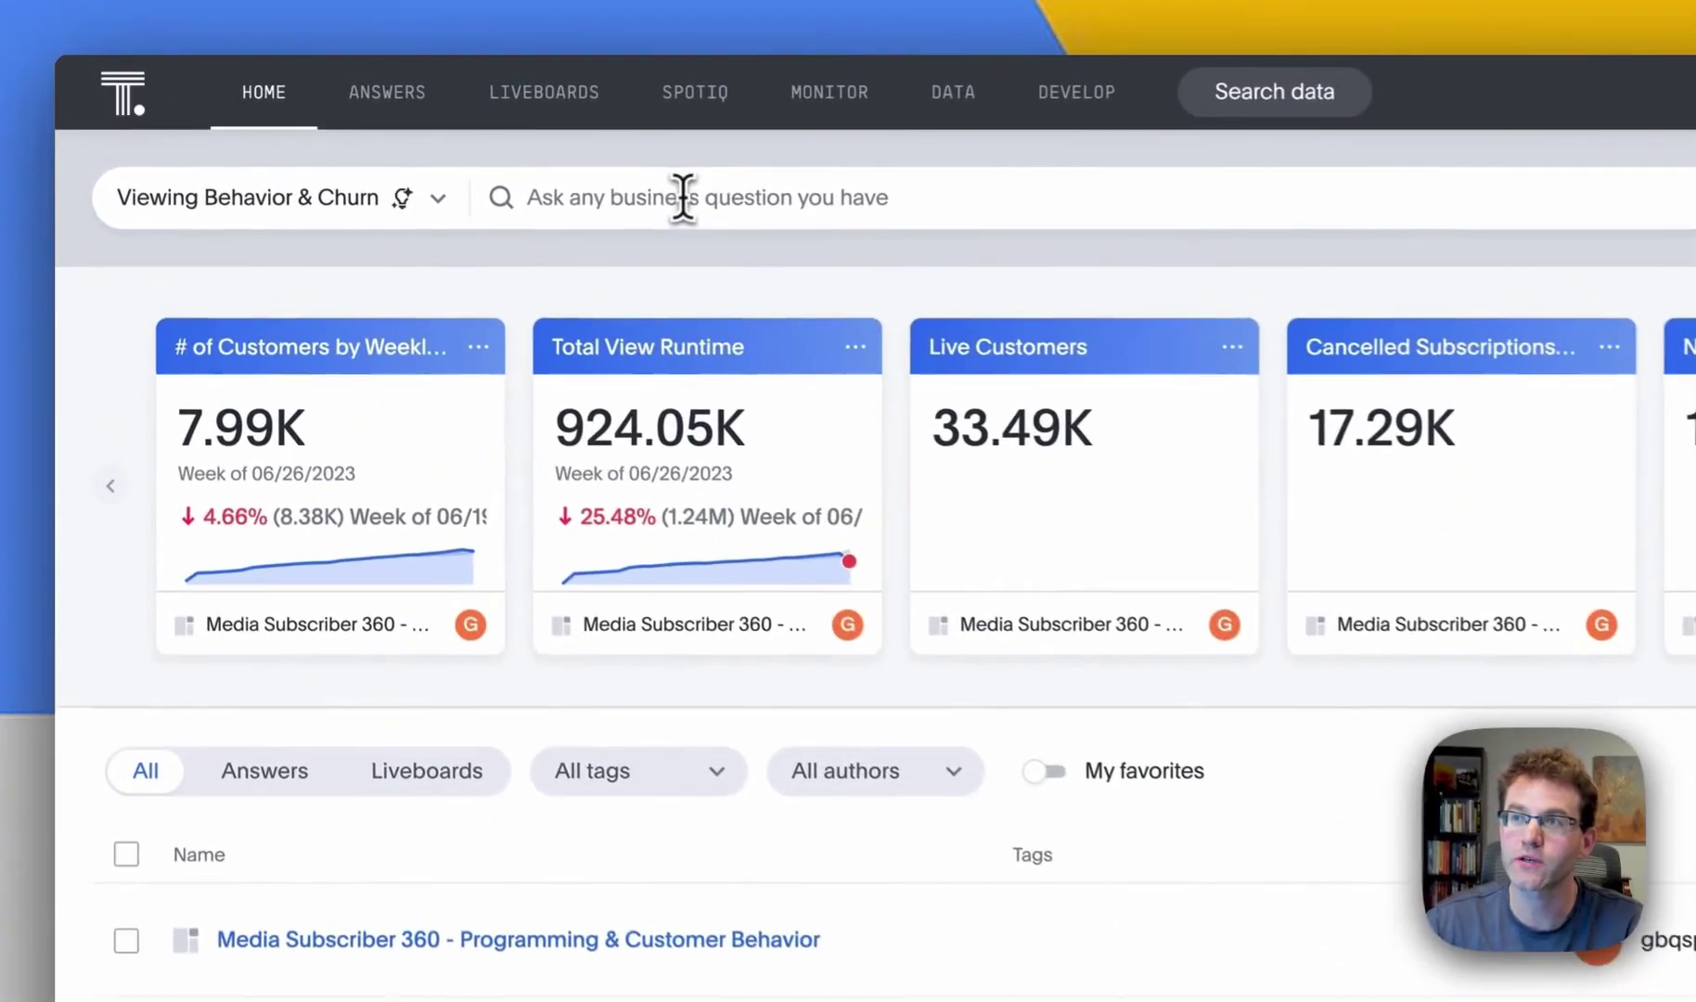
Ask 'show me the most watched shows in the last 6 months' to get a Show Views by Show Name bar chart
{"action": "left_click", "coordinate": [617, 185]}
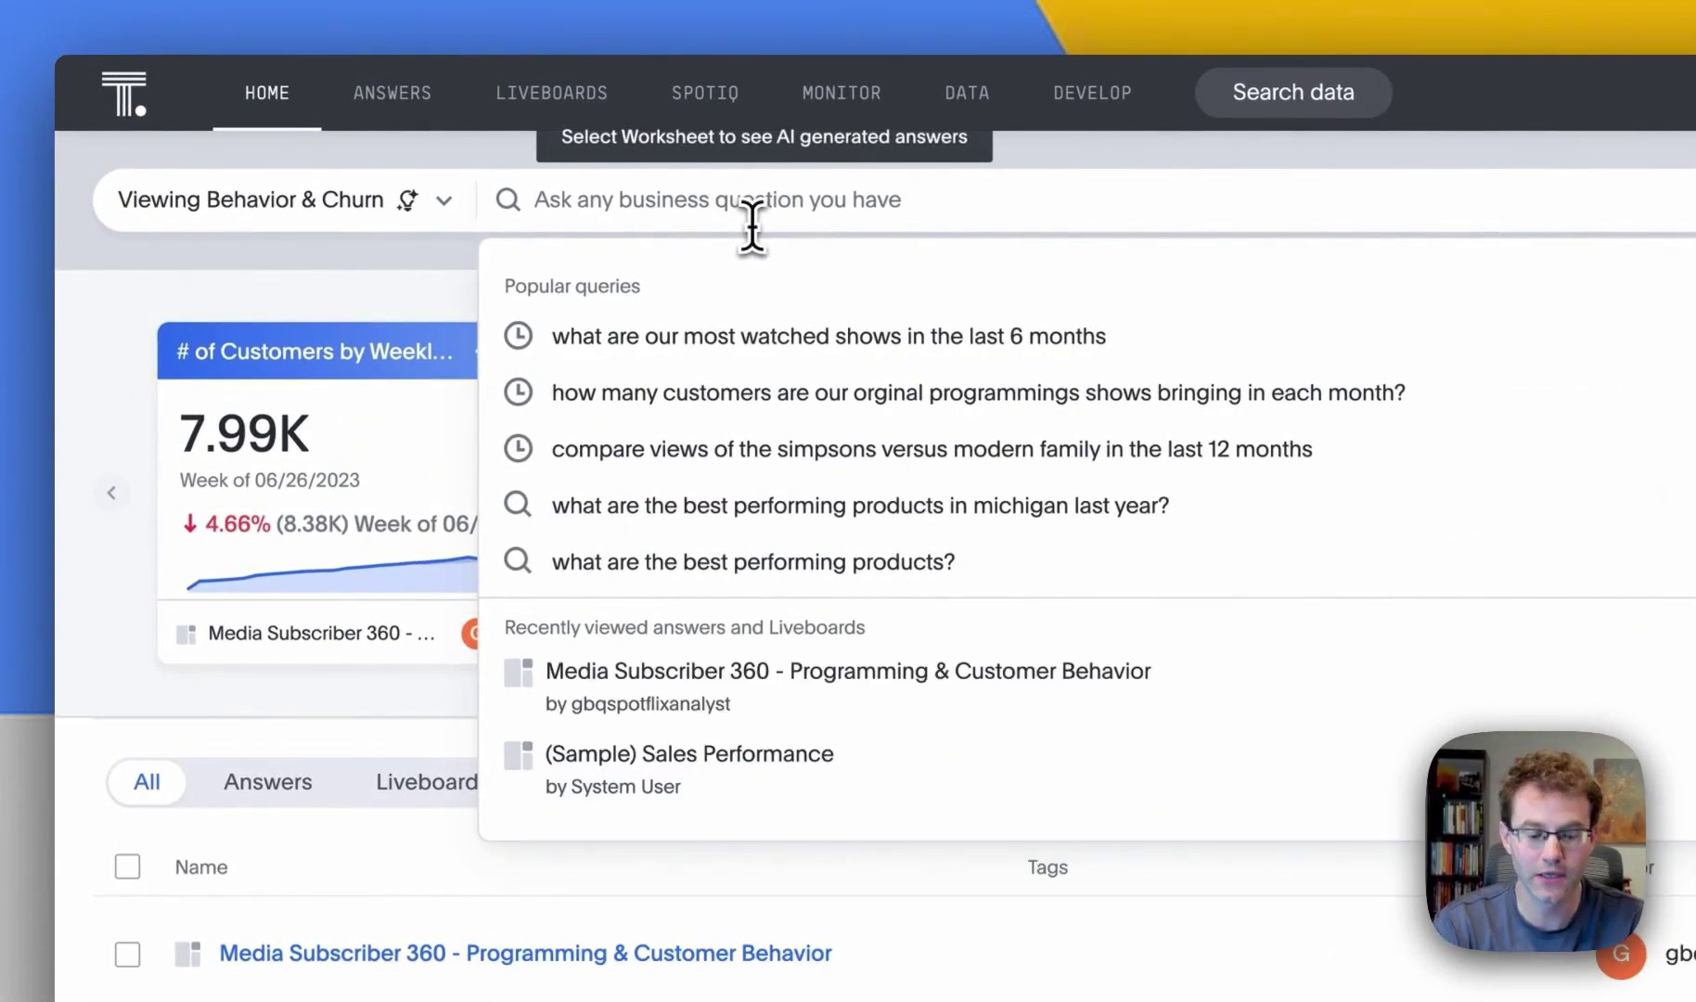
{"action": "type", "text": "show me the"}
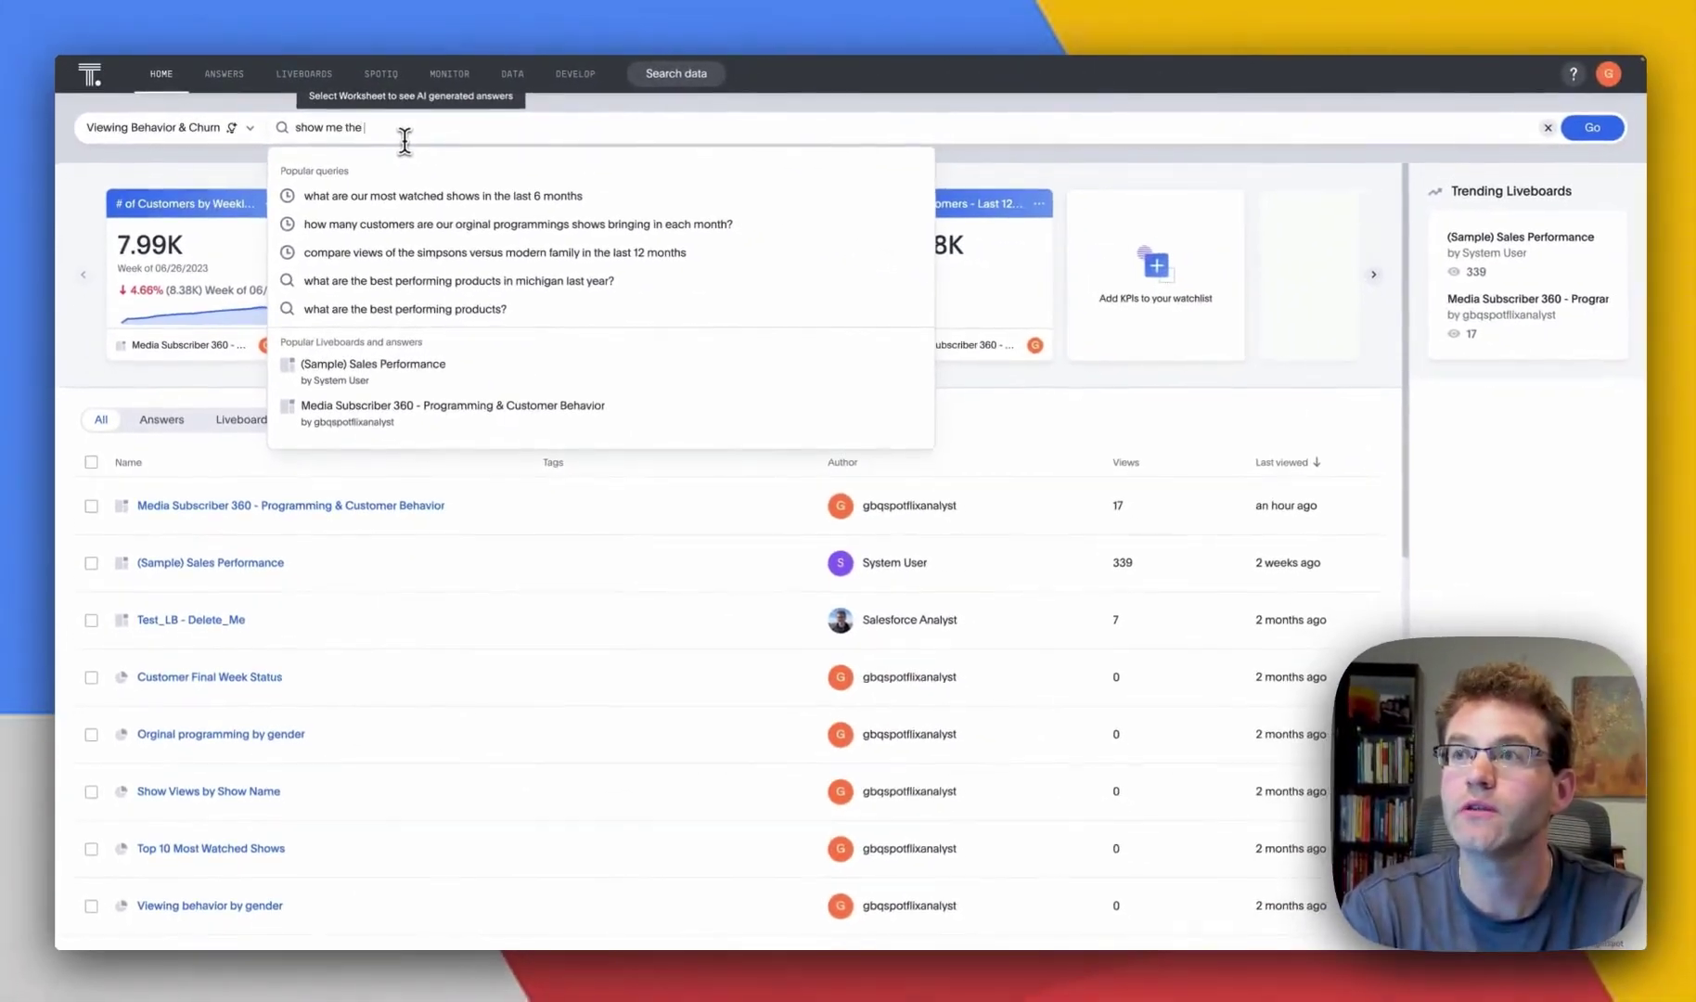
{"action": "type", "text": " most watched"}
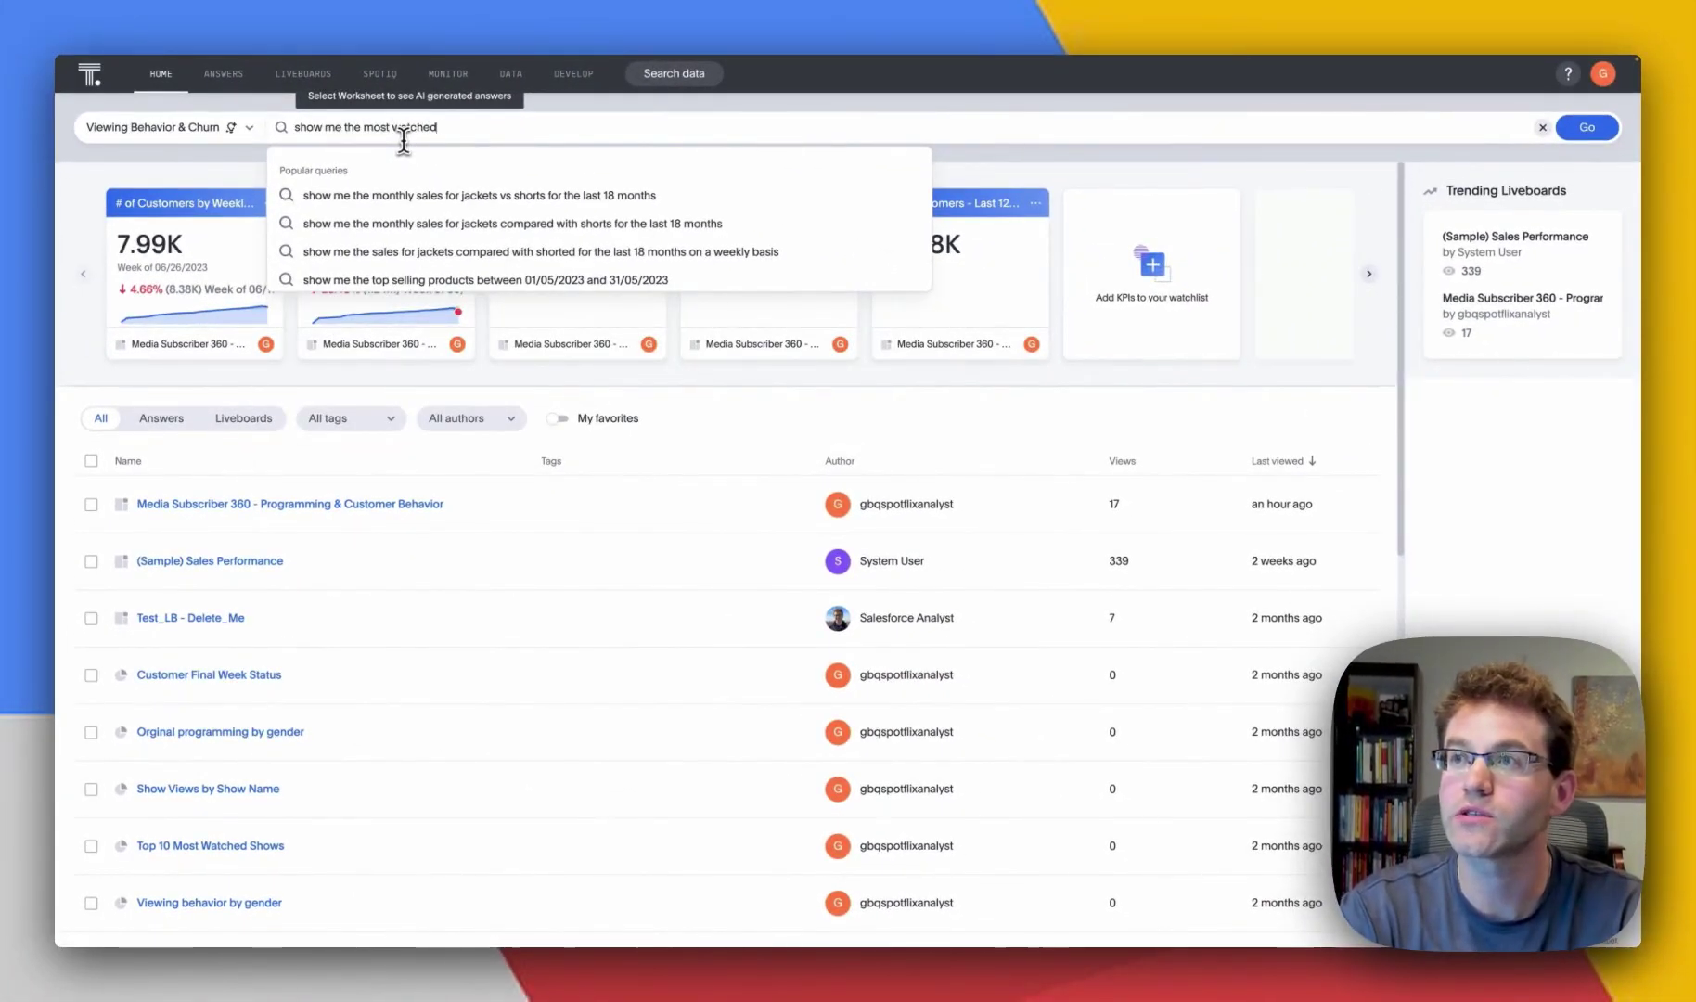
{"action": "type", "text": " shows in the last 6 months"}
{"action": "key", "text": "Return"}
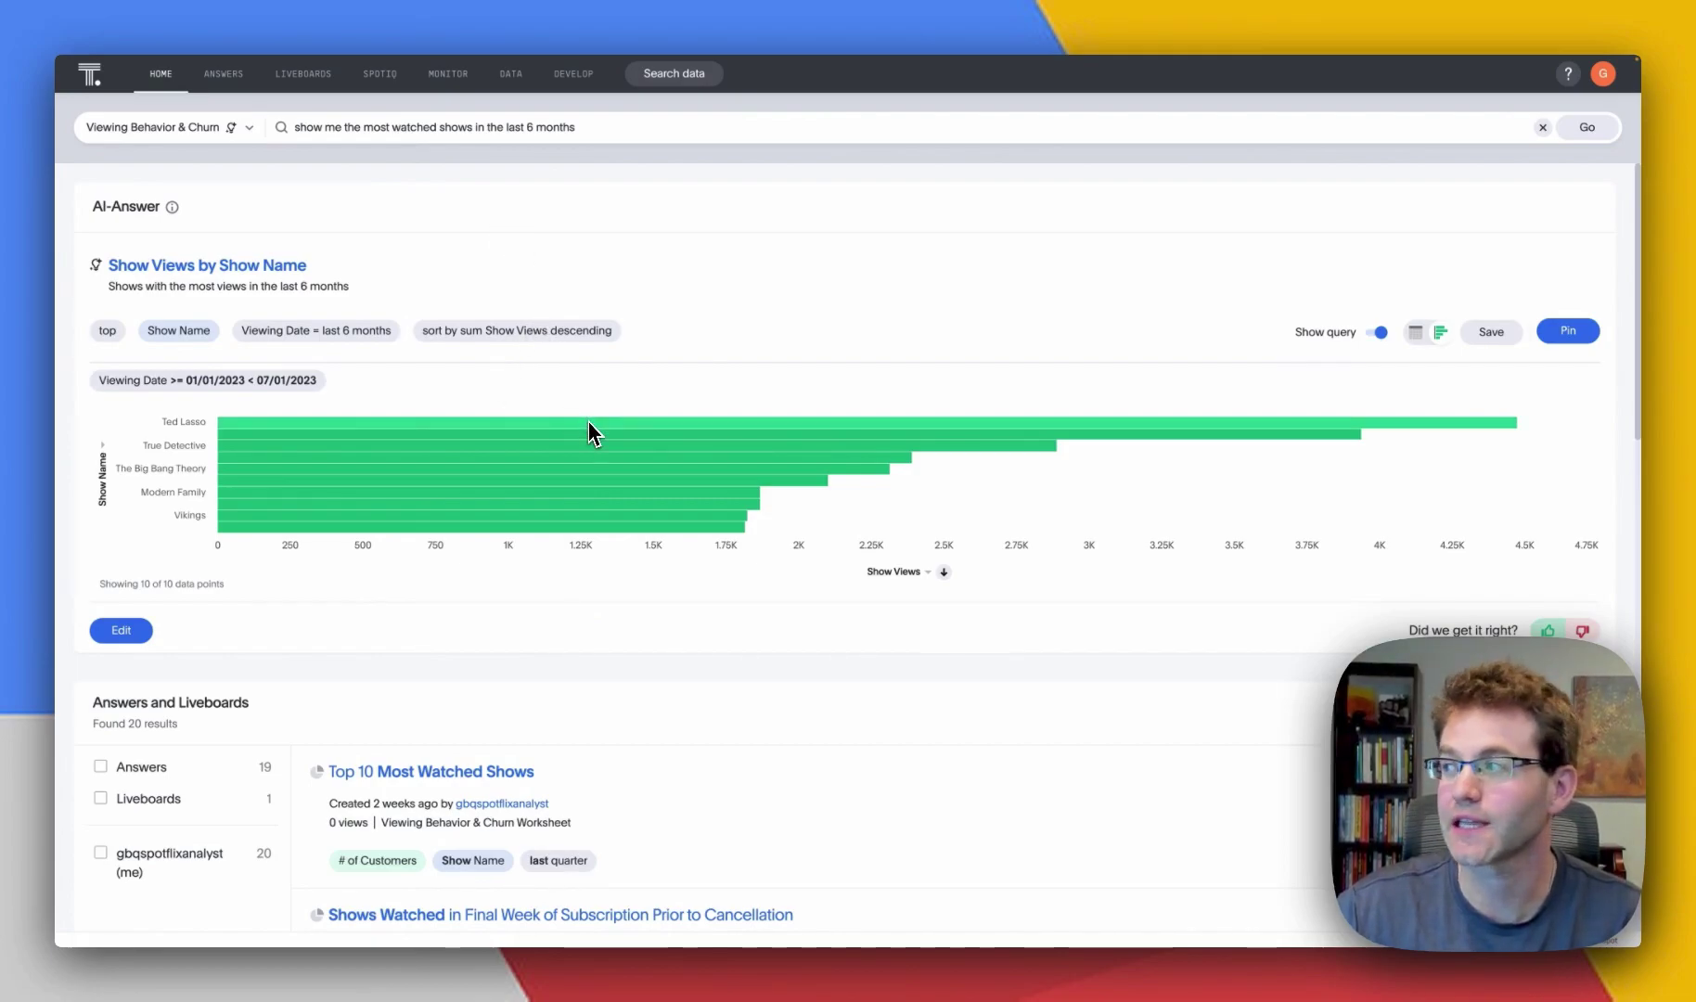
Drill down on the Ted Lasso bar by Customer Region to compare East, Midwest, South, Southwest and West
{"action": "mouse_move", "coordinate": [595, 428]}
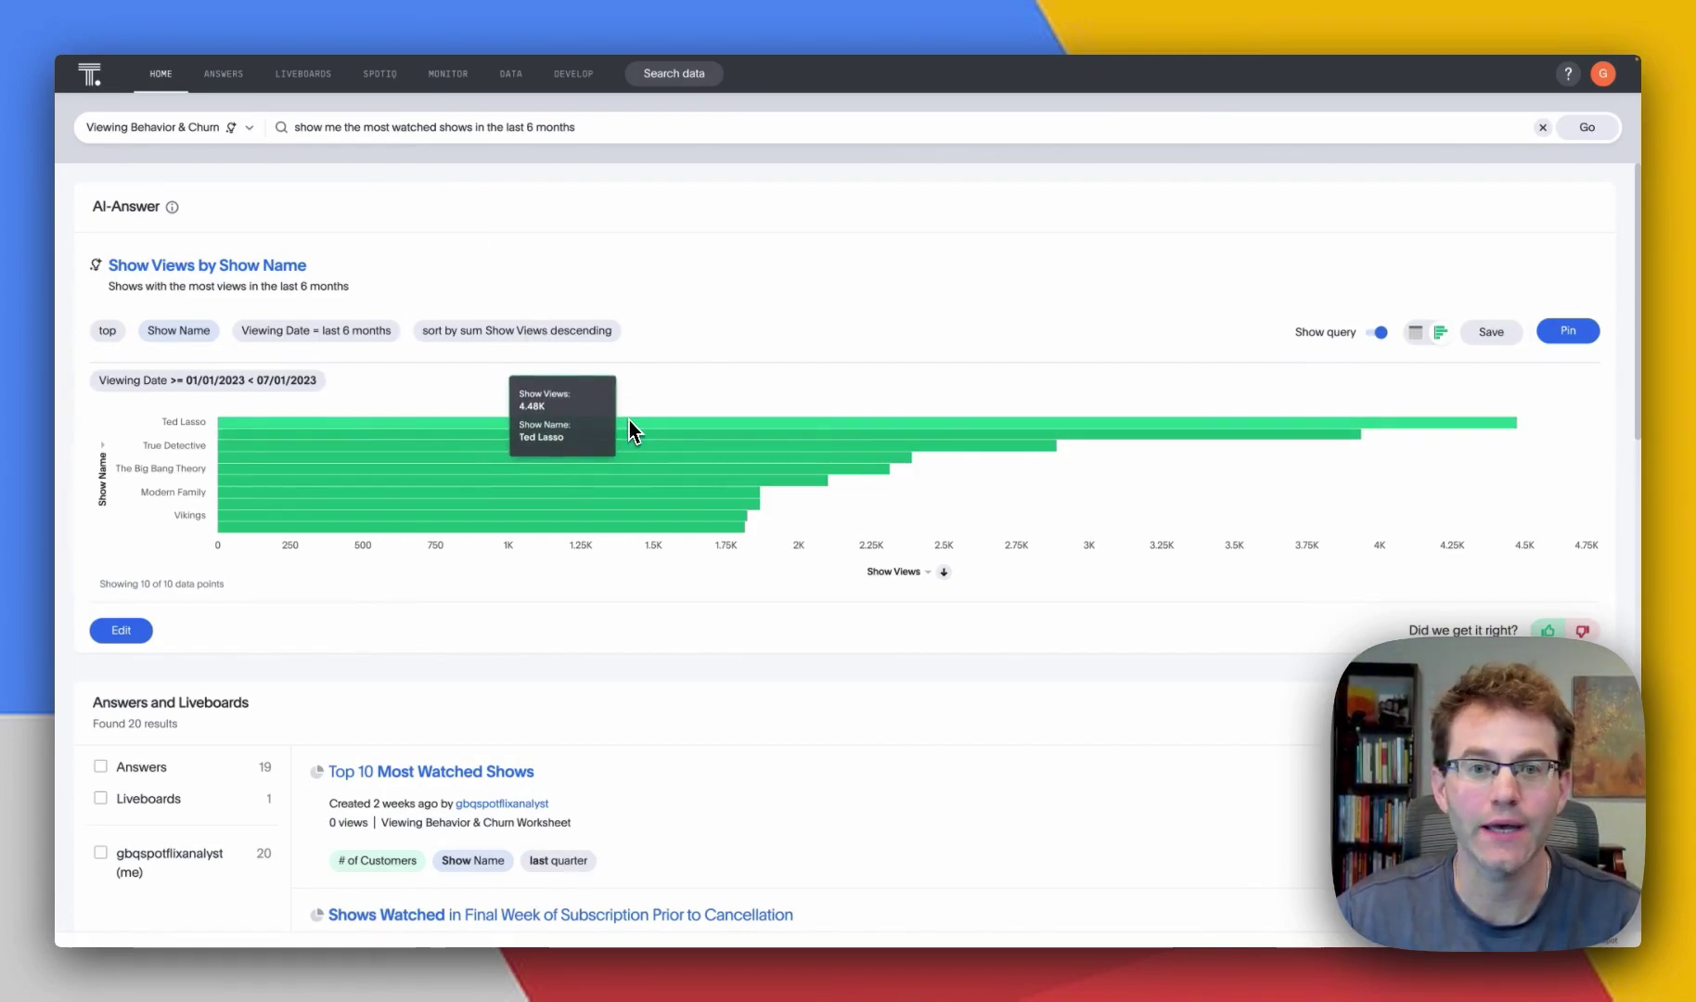
{"action": "mouse_move", "coordinate": [637, 466]}
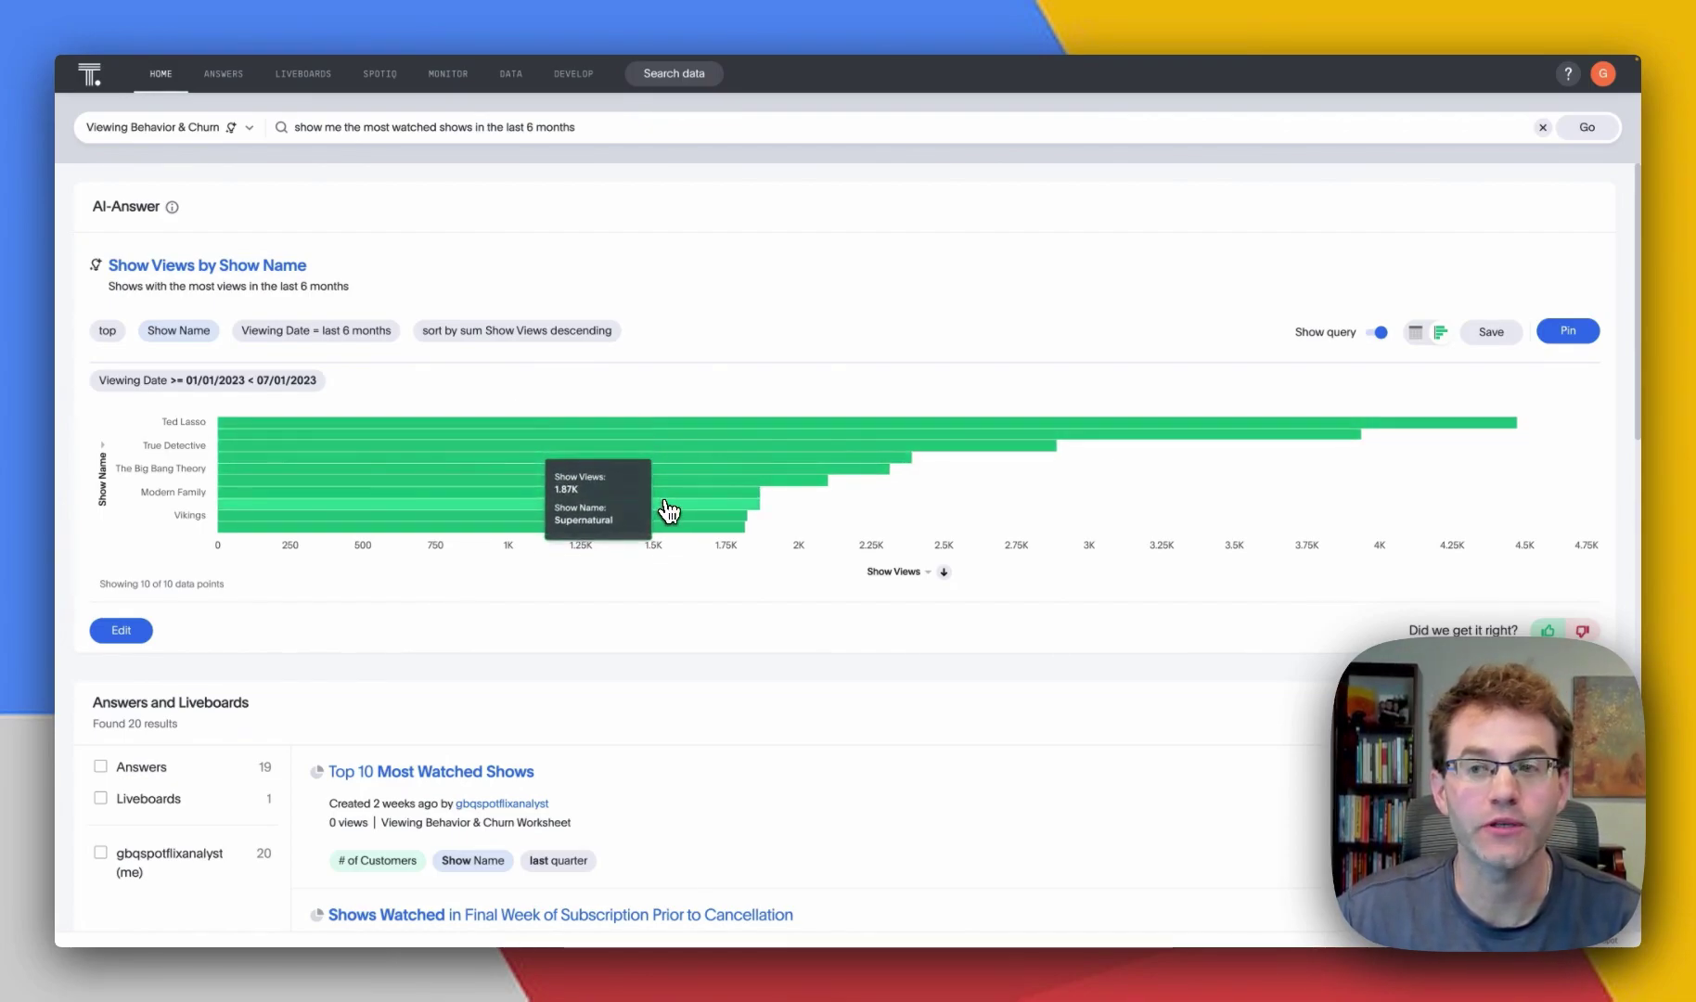
{"action": "right_click", "coordinate": [386, 437]}
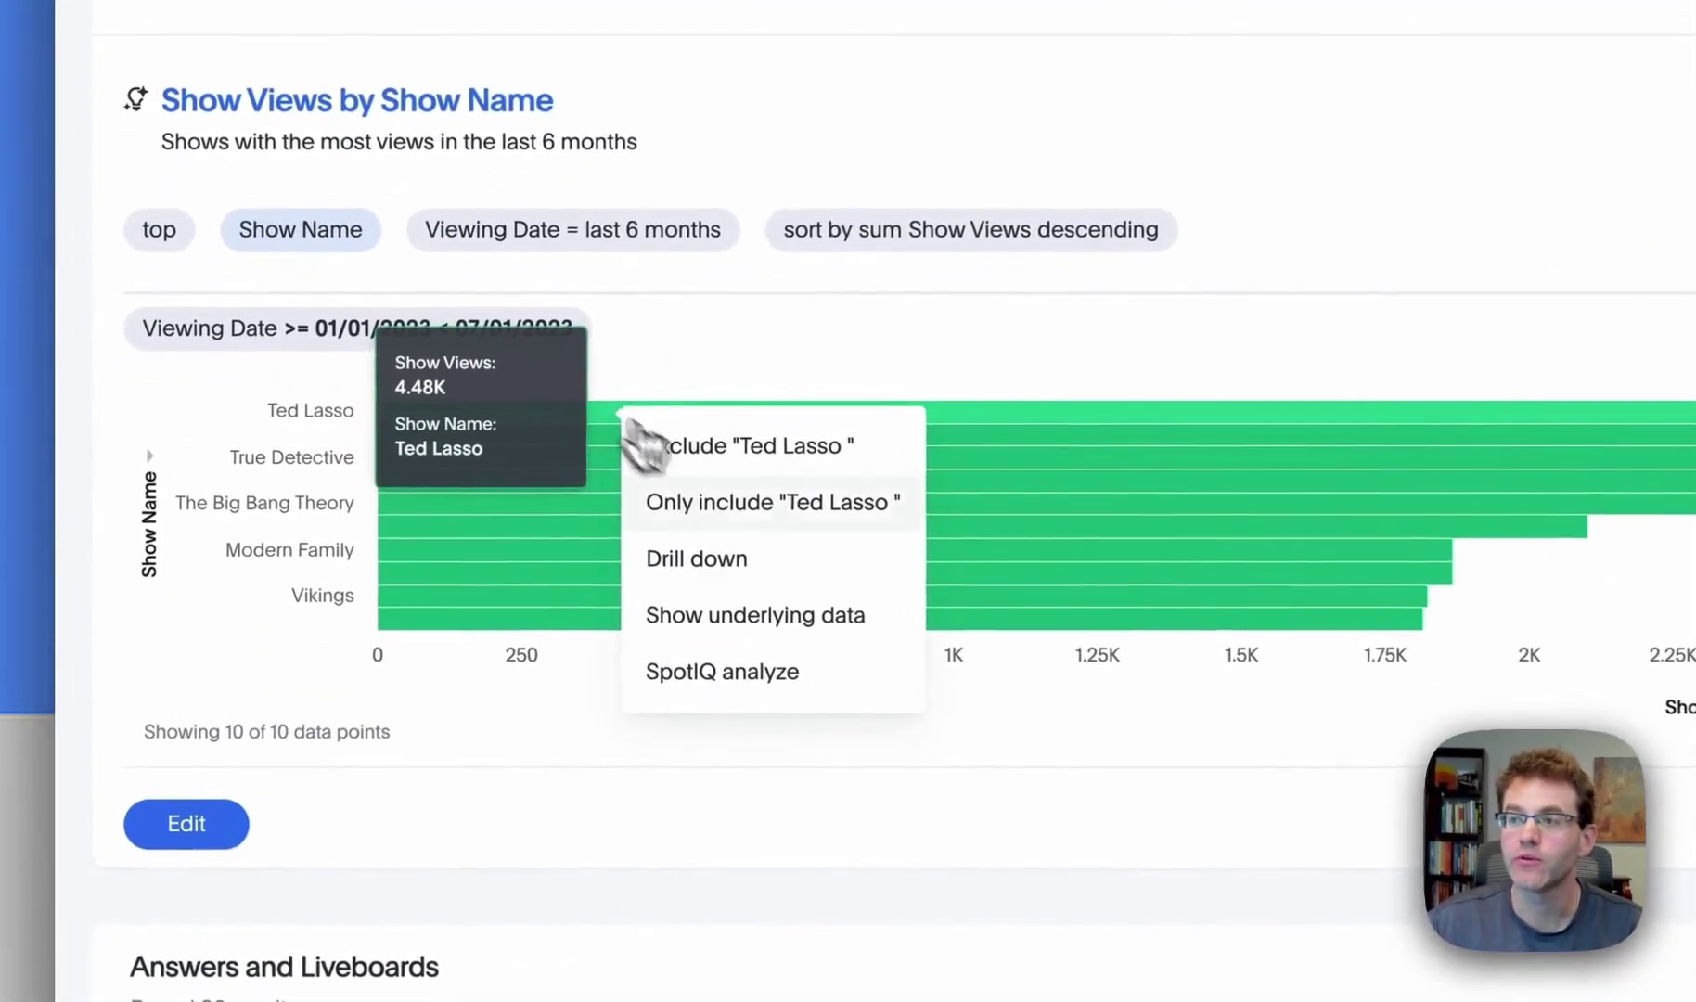
{"action": "left_click", "coordinate": [414, 513]}
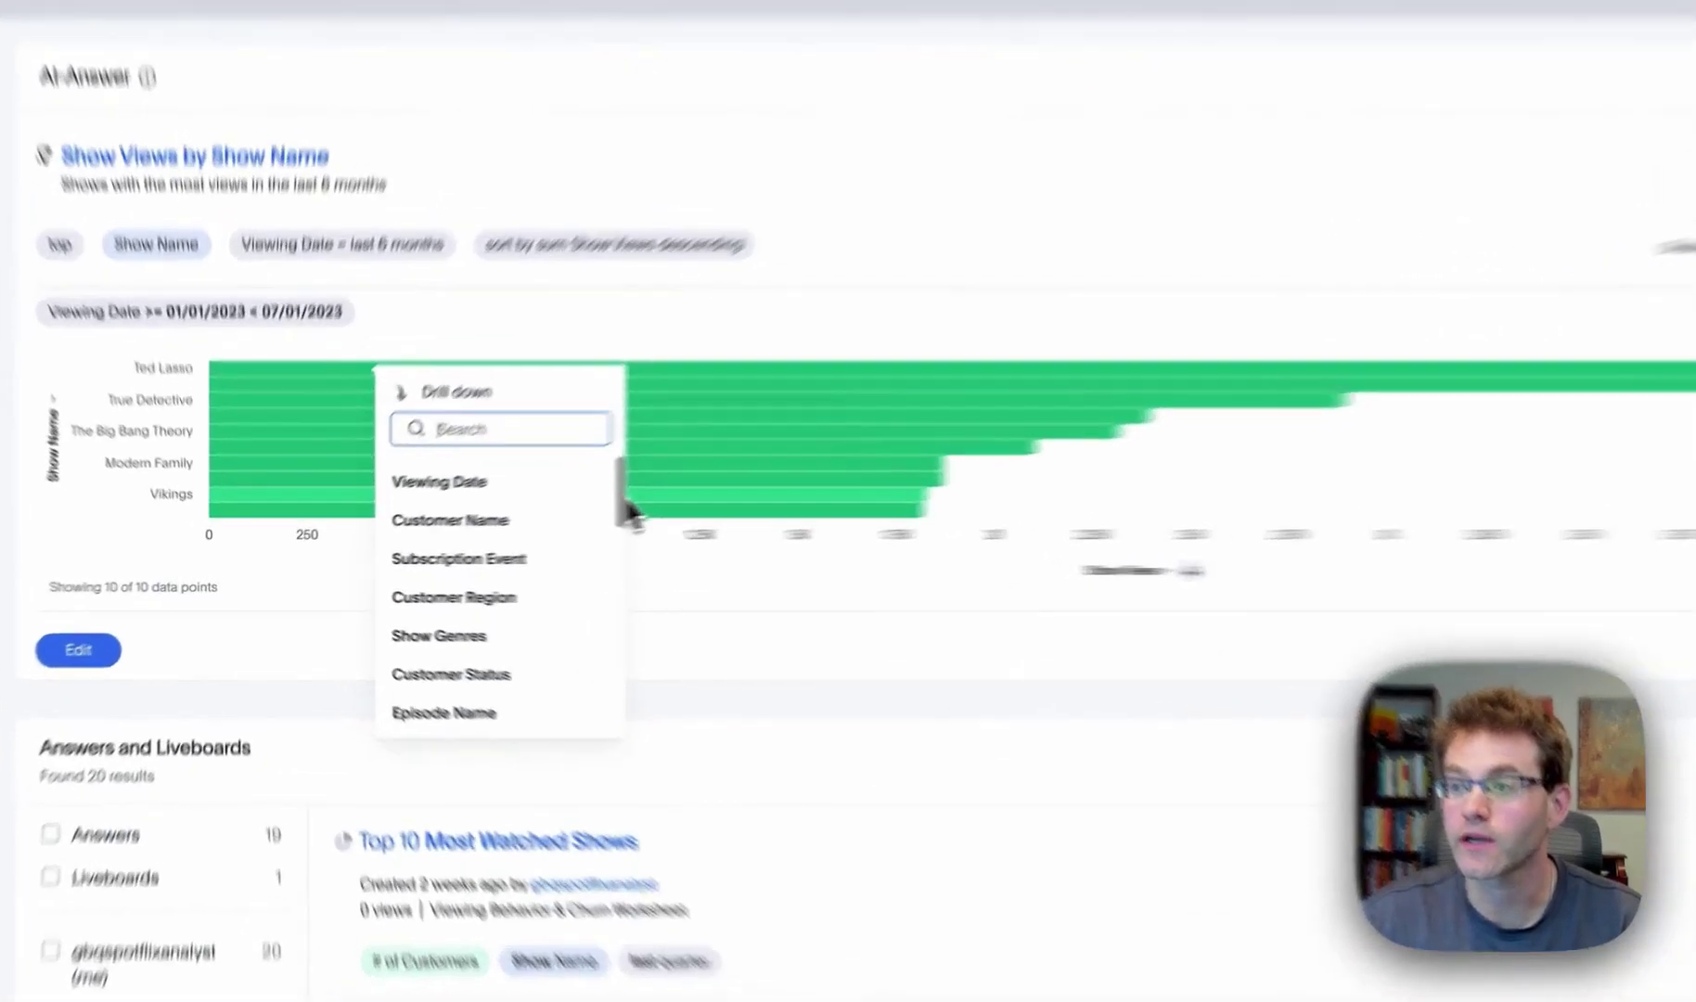
{"action": "scroll", "coordinate": [521, 526], "scroll_direction": "down", "scroll_amount": 2}
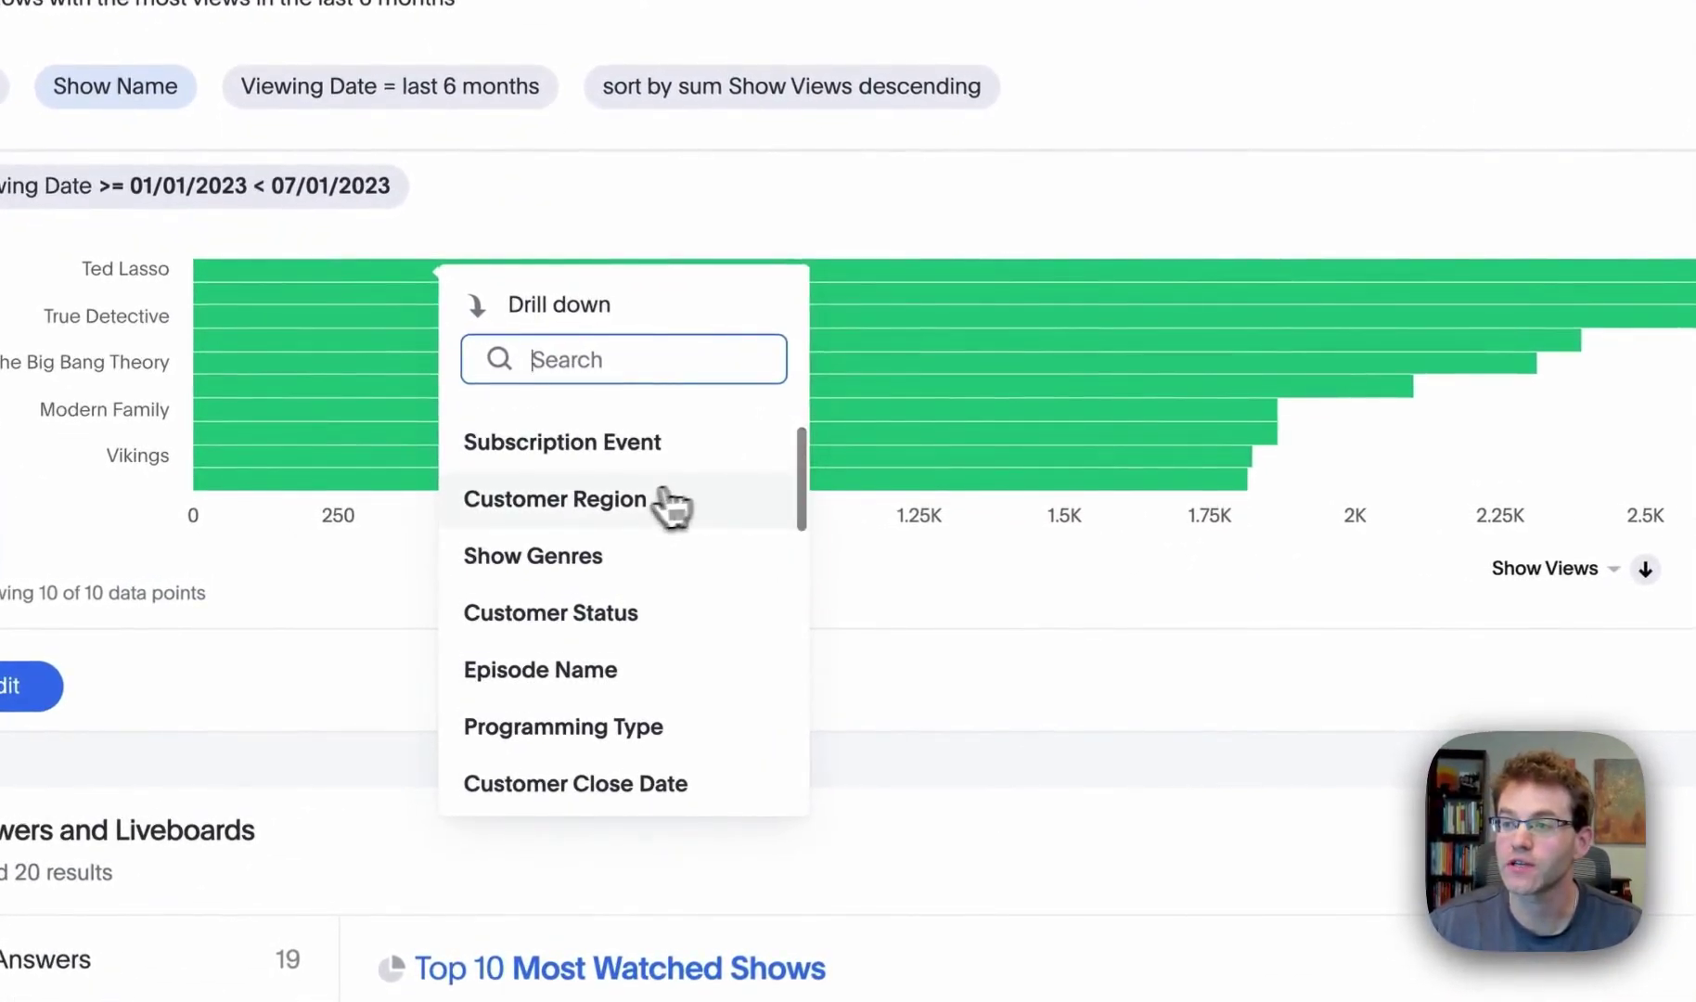
{"action": "left_click", "coordinate": [638, 497]}
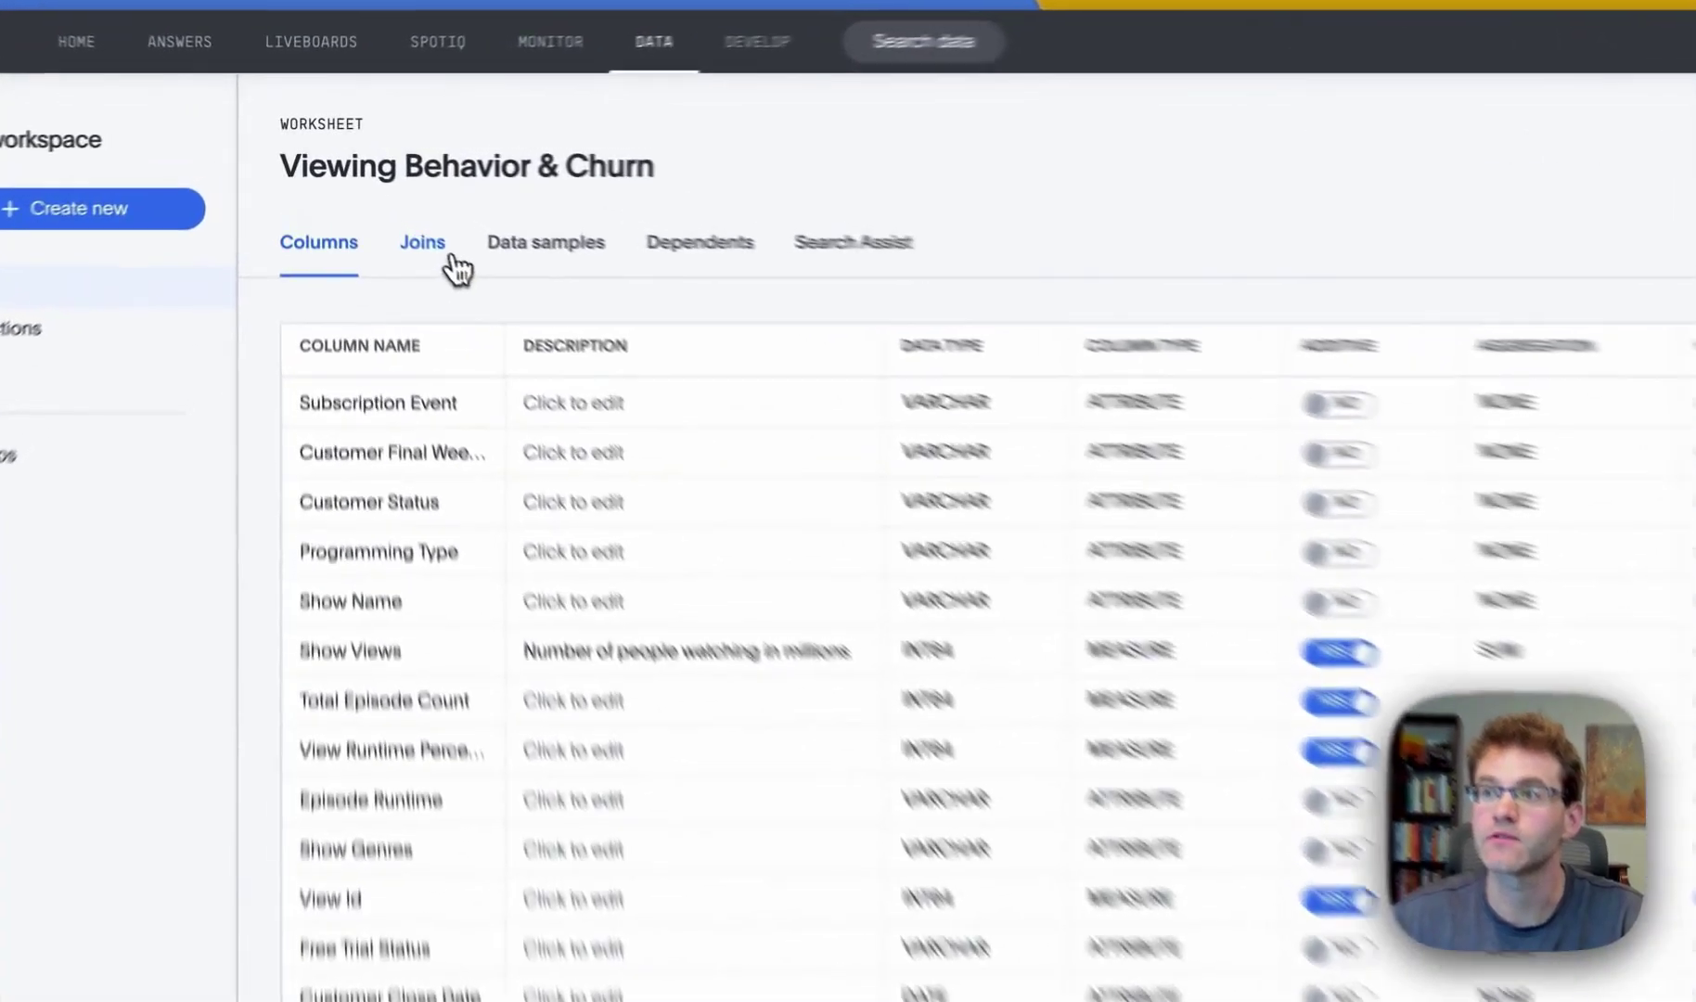
Review the worksheet's Joins graph, moving the customers table node and selecting the show events table
{"action": "left_click", "coordinate": [376, 196]}
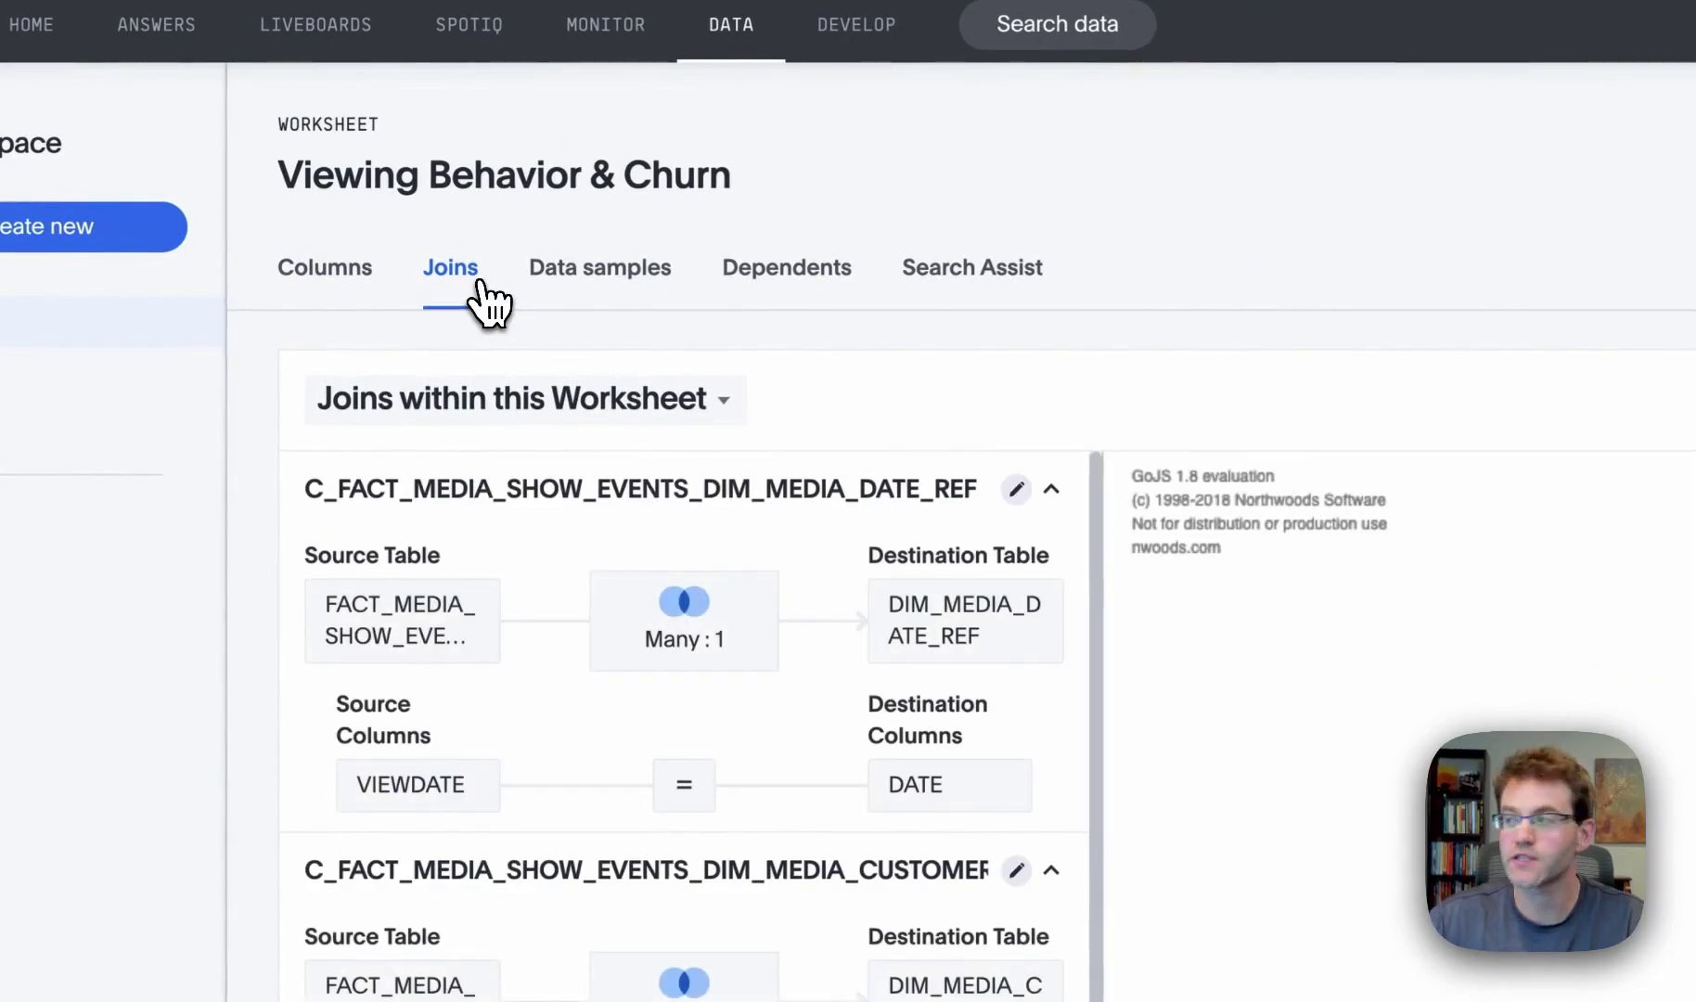
{"action": "left_click_drag", "start_coordinate": [1250, 360], "coordinate": [863, 446]}
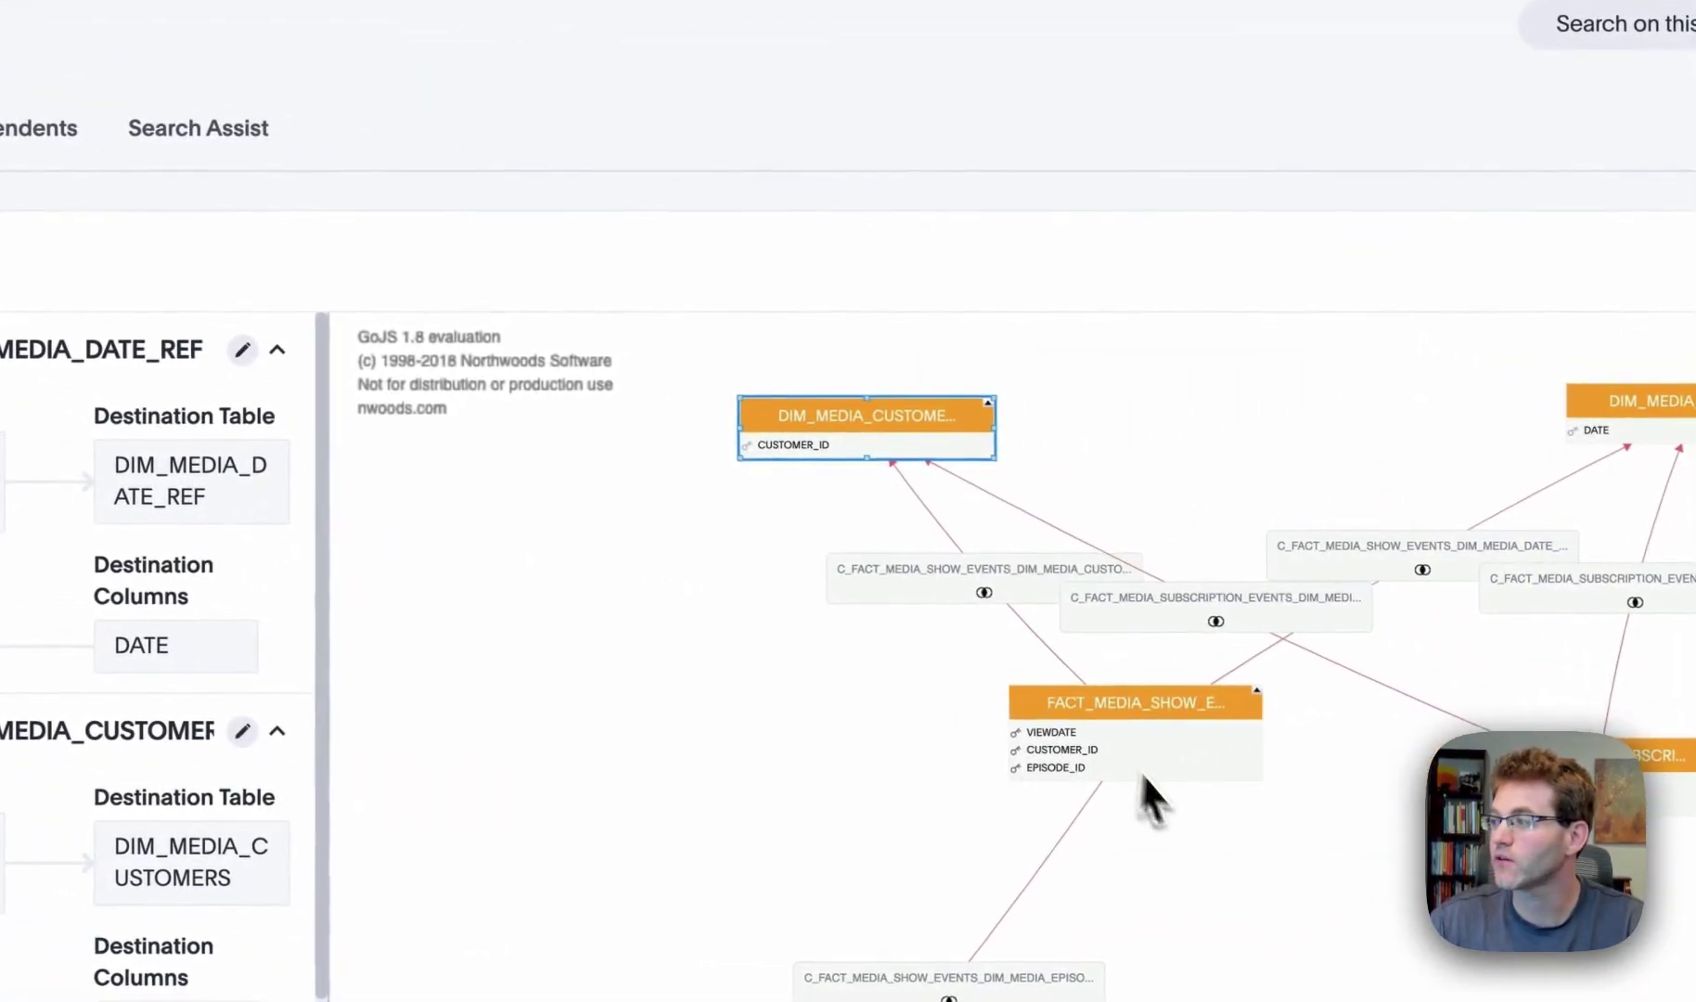
{"action": "left_click", "coordinate": [1141, 772]}
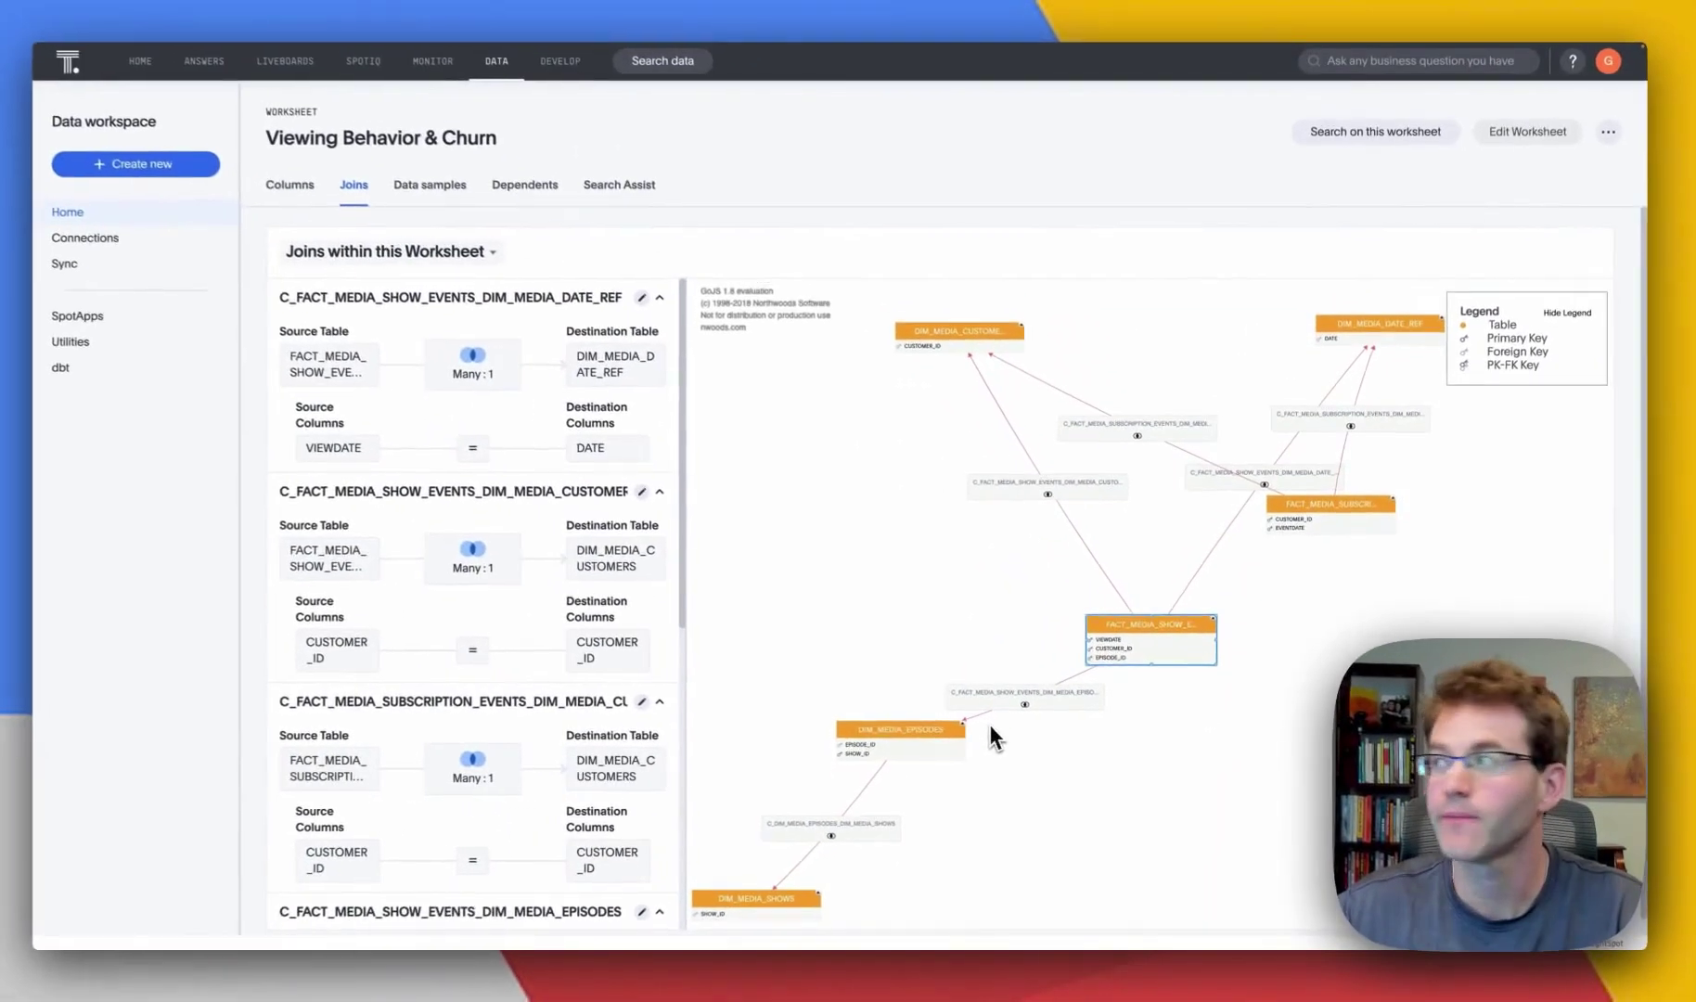
Edit the worksheet and expand DIM_MEDIA_CUSTOMERS under Sources to browse its columns
{"action": "left_click", "coordinate": [1529, 133]}
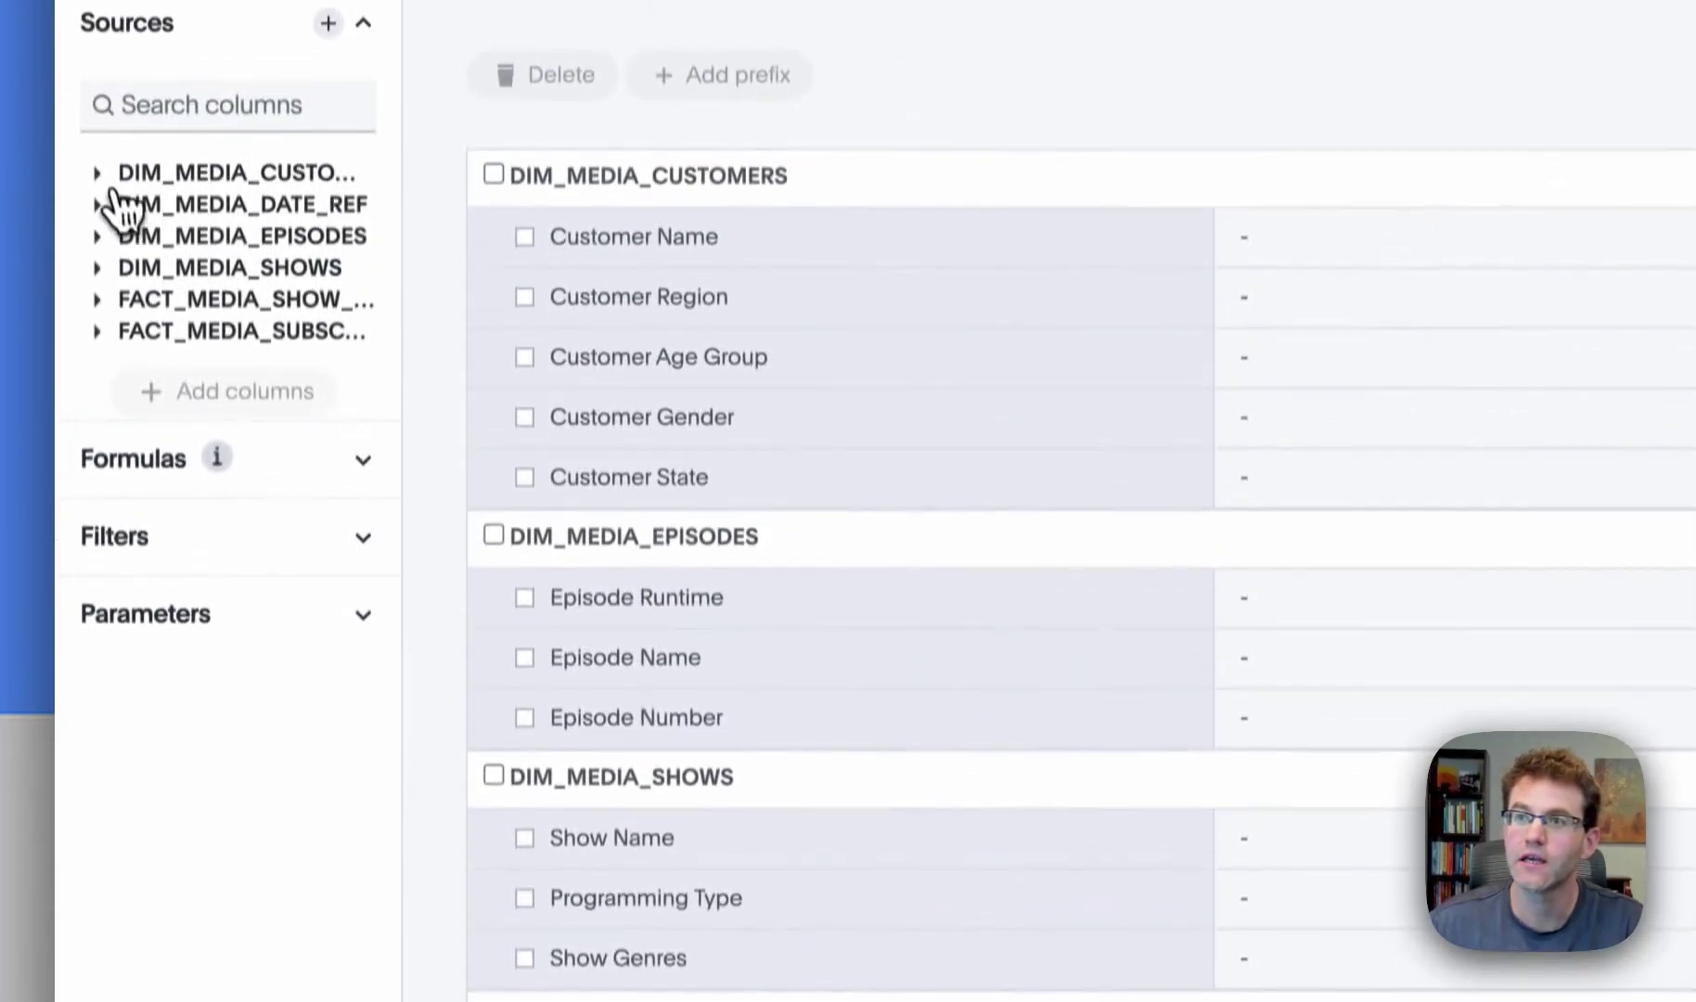
{"action": "left_click", "coordinate": [116, 185]}
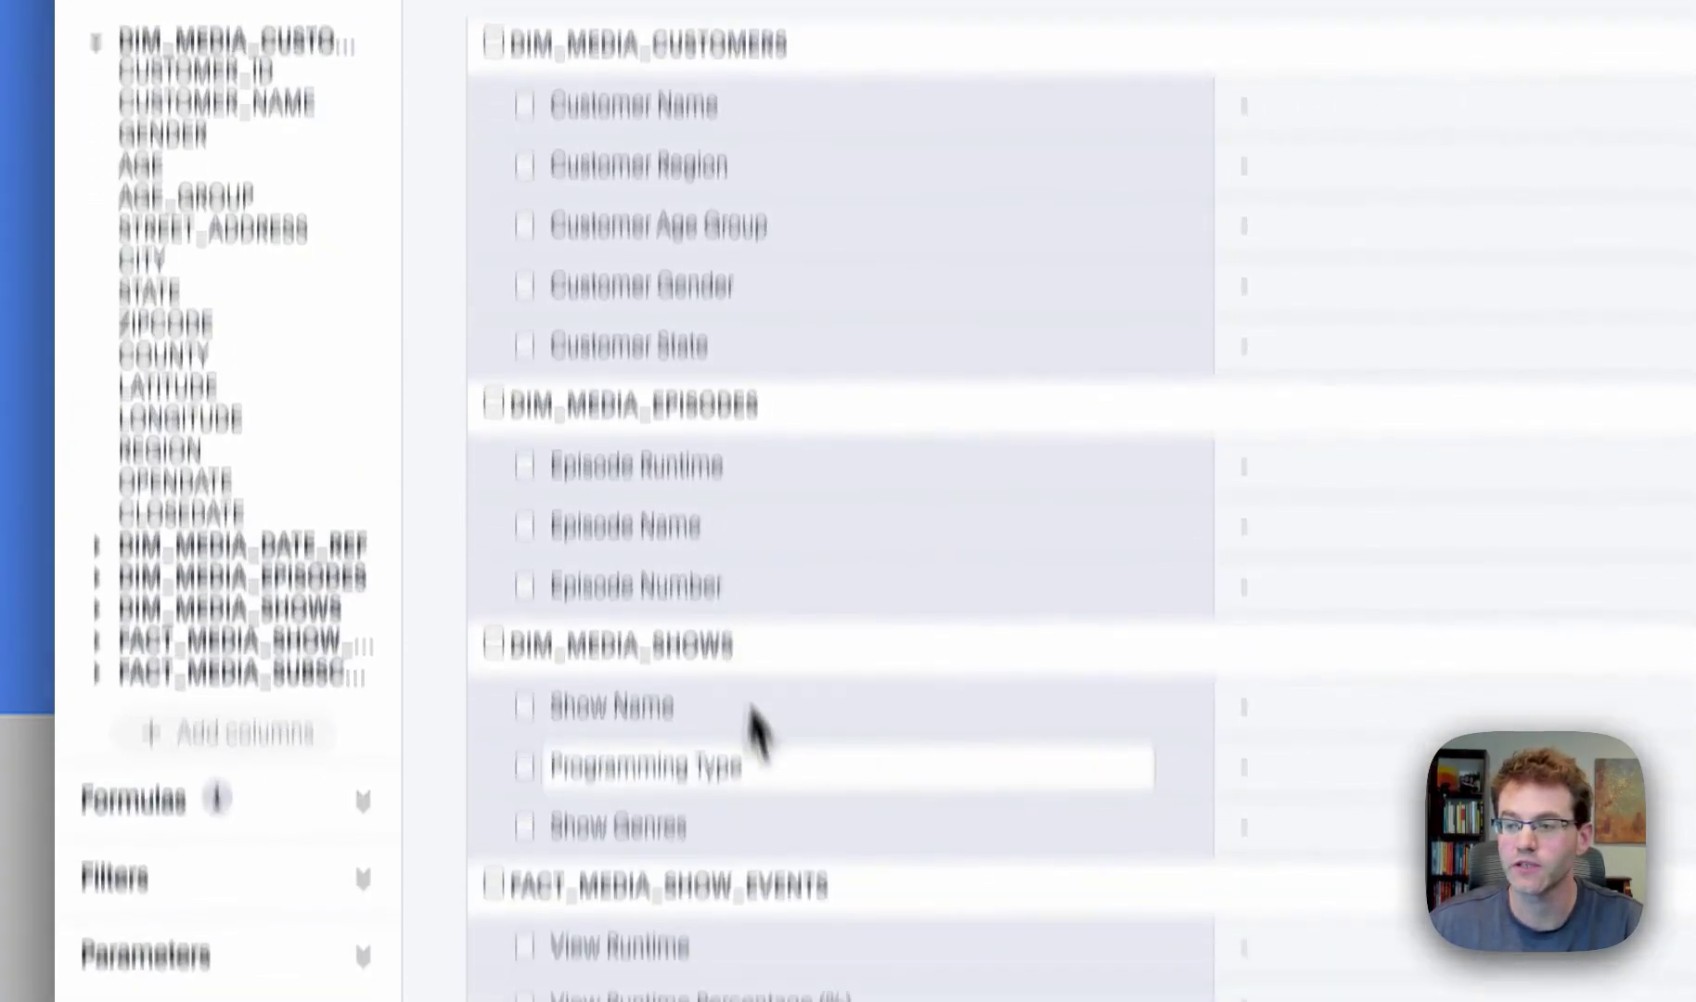
{"action": "scroll", "coordinate": [882, 895], "scroll_direction": "down", "scroll_amount": 3}
{"action": "scroll", "coordinate": [630, 501], "scroll_direction": "down", "scroll_amount": 2}
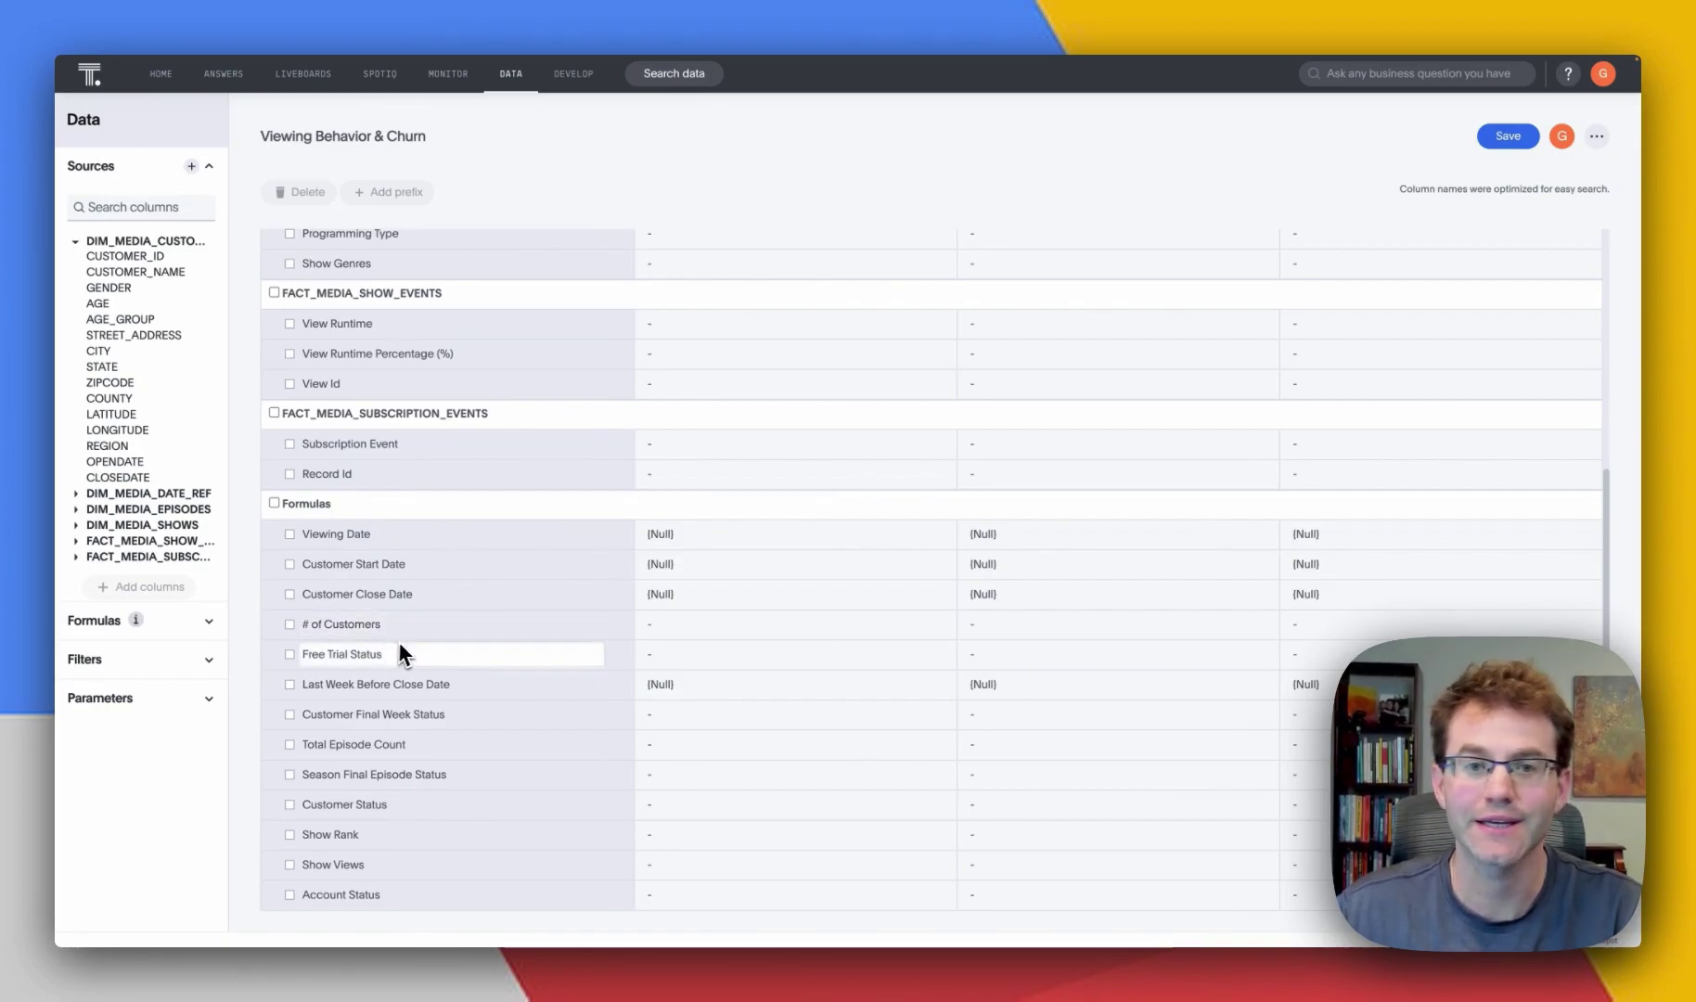
{"action": "scroll", "coordinate": [446, 367], "scroll_direction": "up", "scroll_amount": 5}
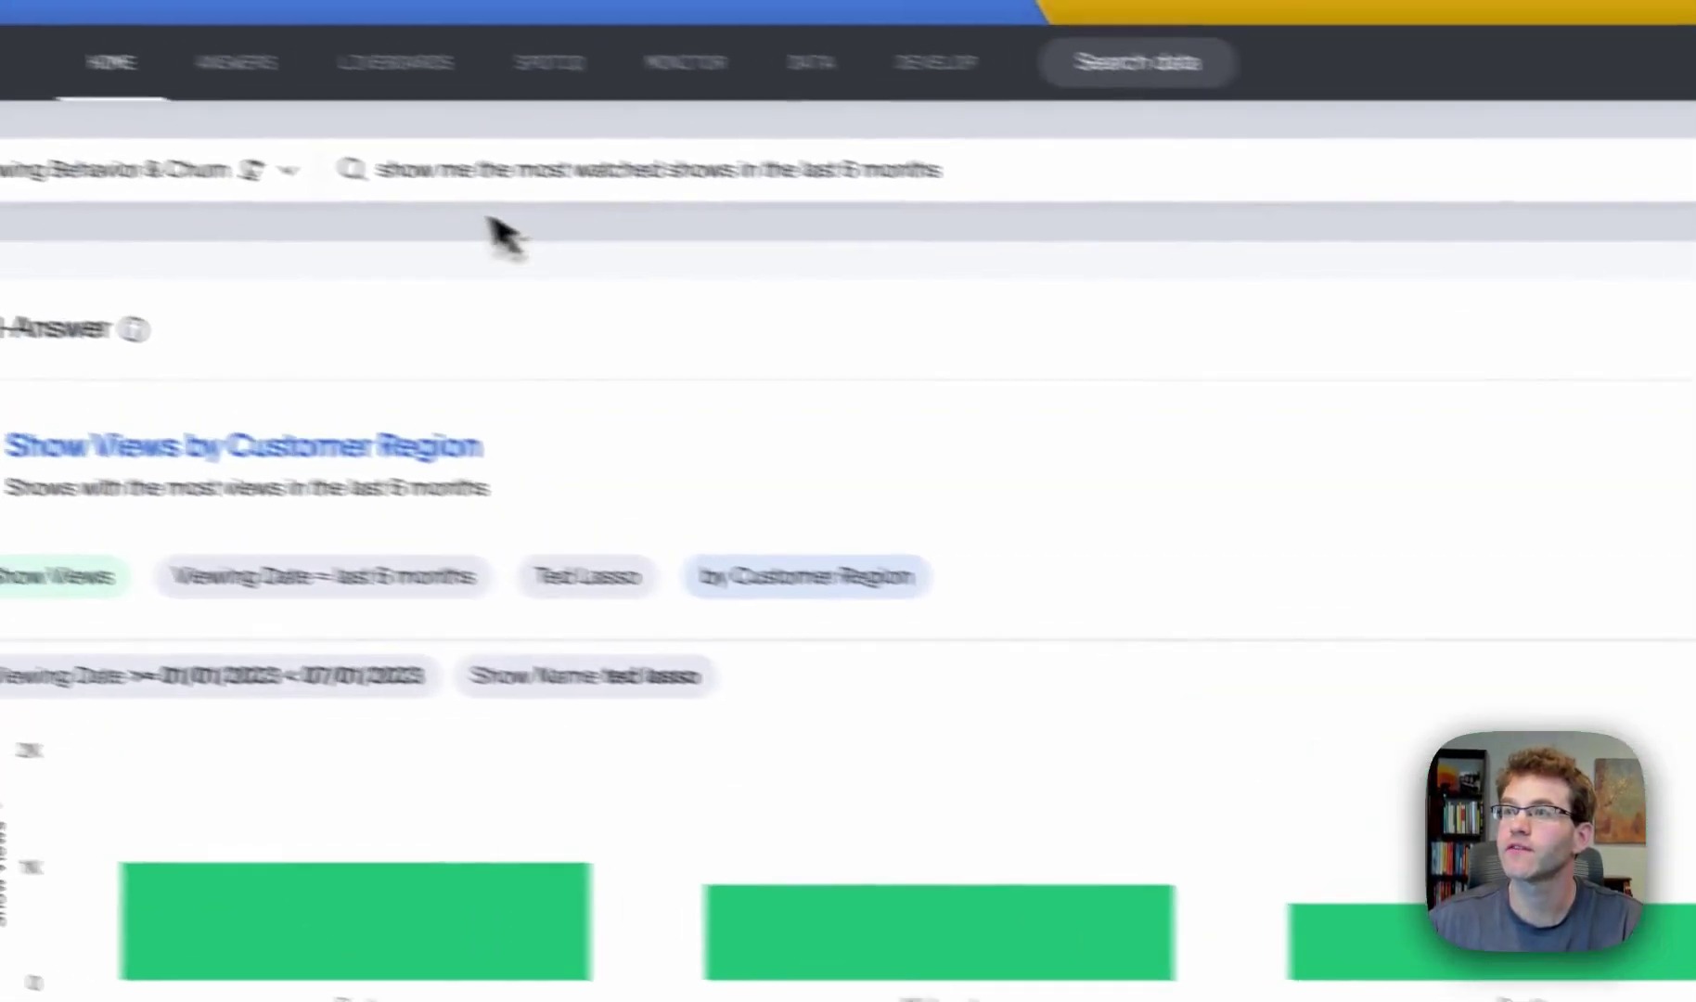
Replace the question with 'How are new Subscriptions and cancelled subscriptions trending monthly?' and submit it
{"action": "triple_click", "coordinate": [666, 216]}
{"action": "type", "text": "How are new Subscriptions and cancelled subscriptions trending monthly?"}
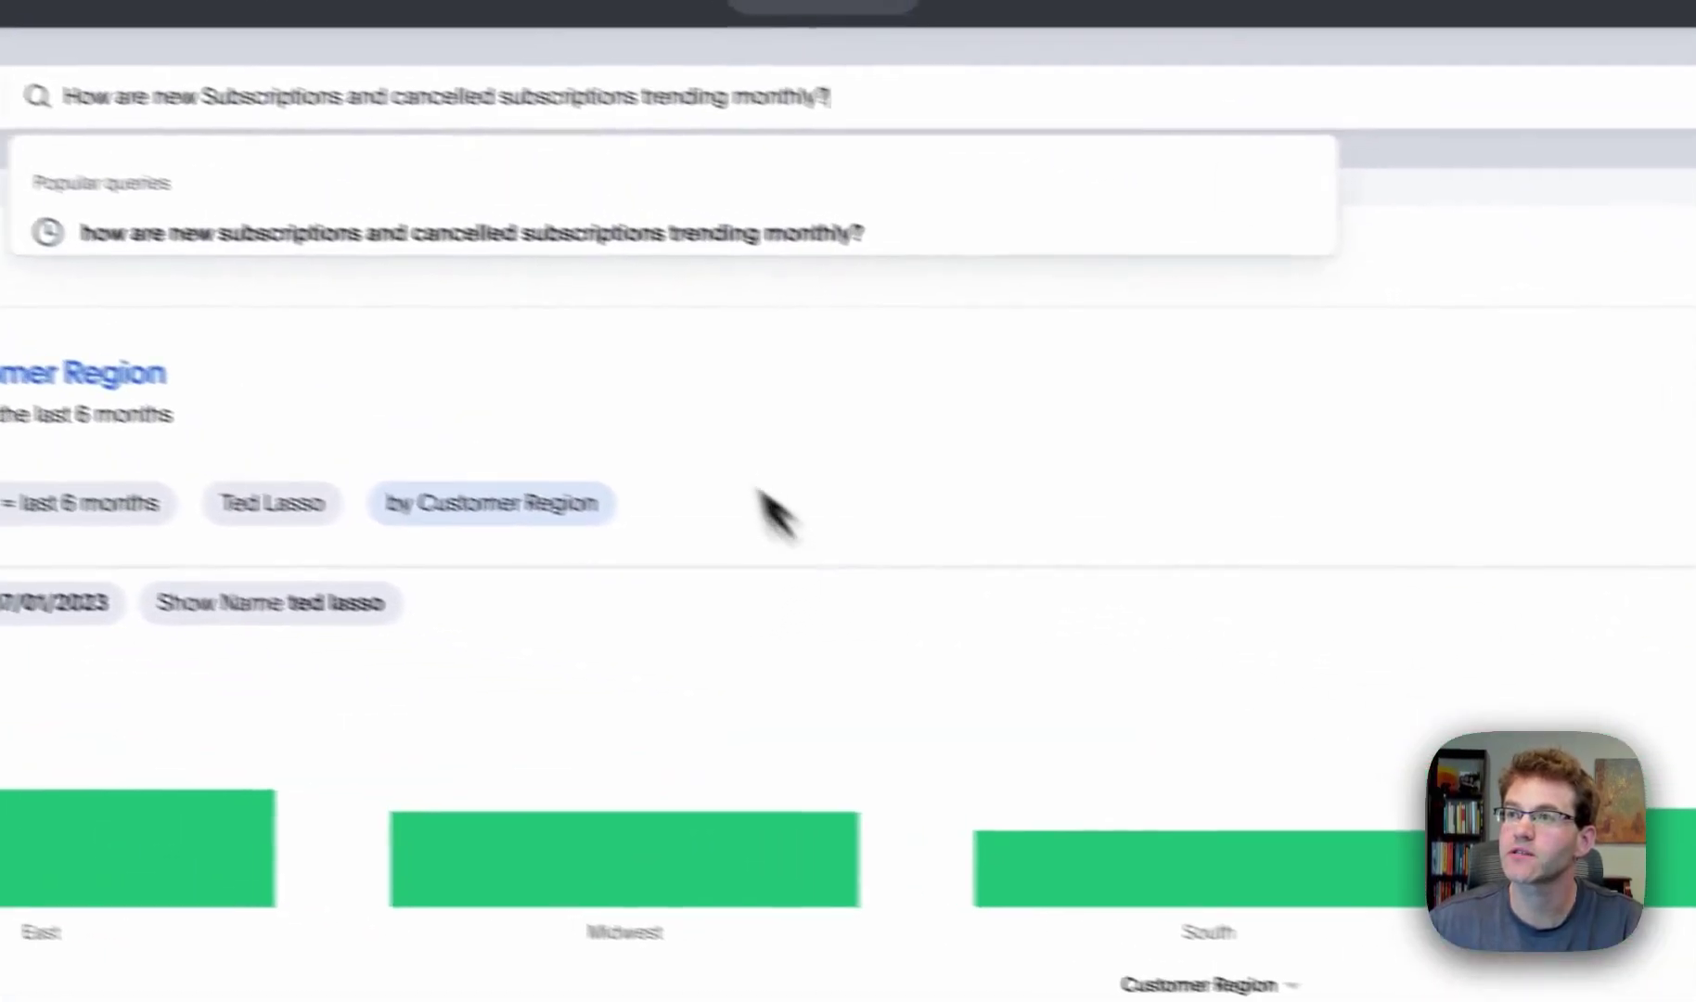
{"action": "key", "text": "Return"}
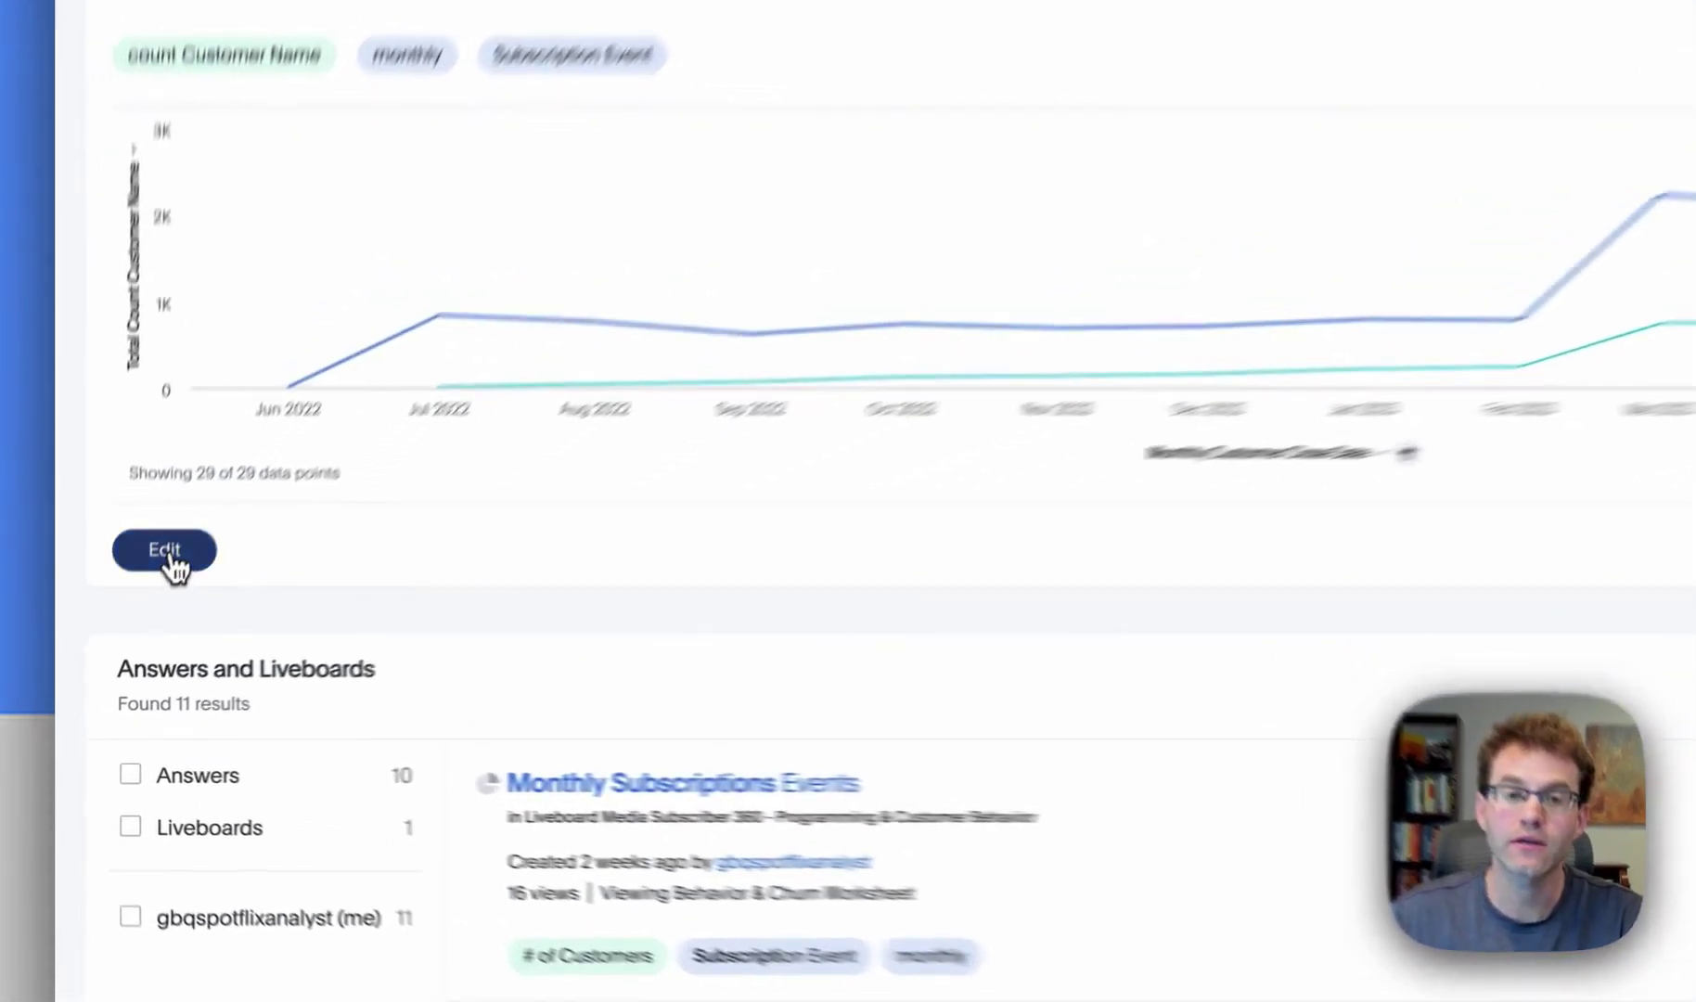
Add Programming Type to the subscriptions answer, then drill down into the March 2023 cancellation peak
{"action": "left_click", "coordinate": [167, 554]}
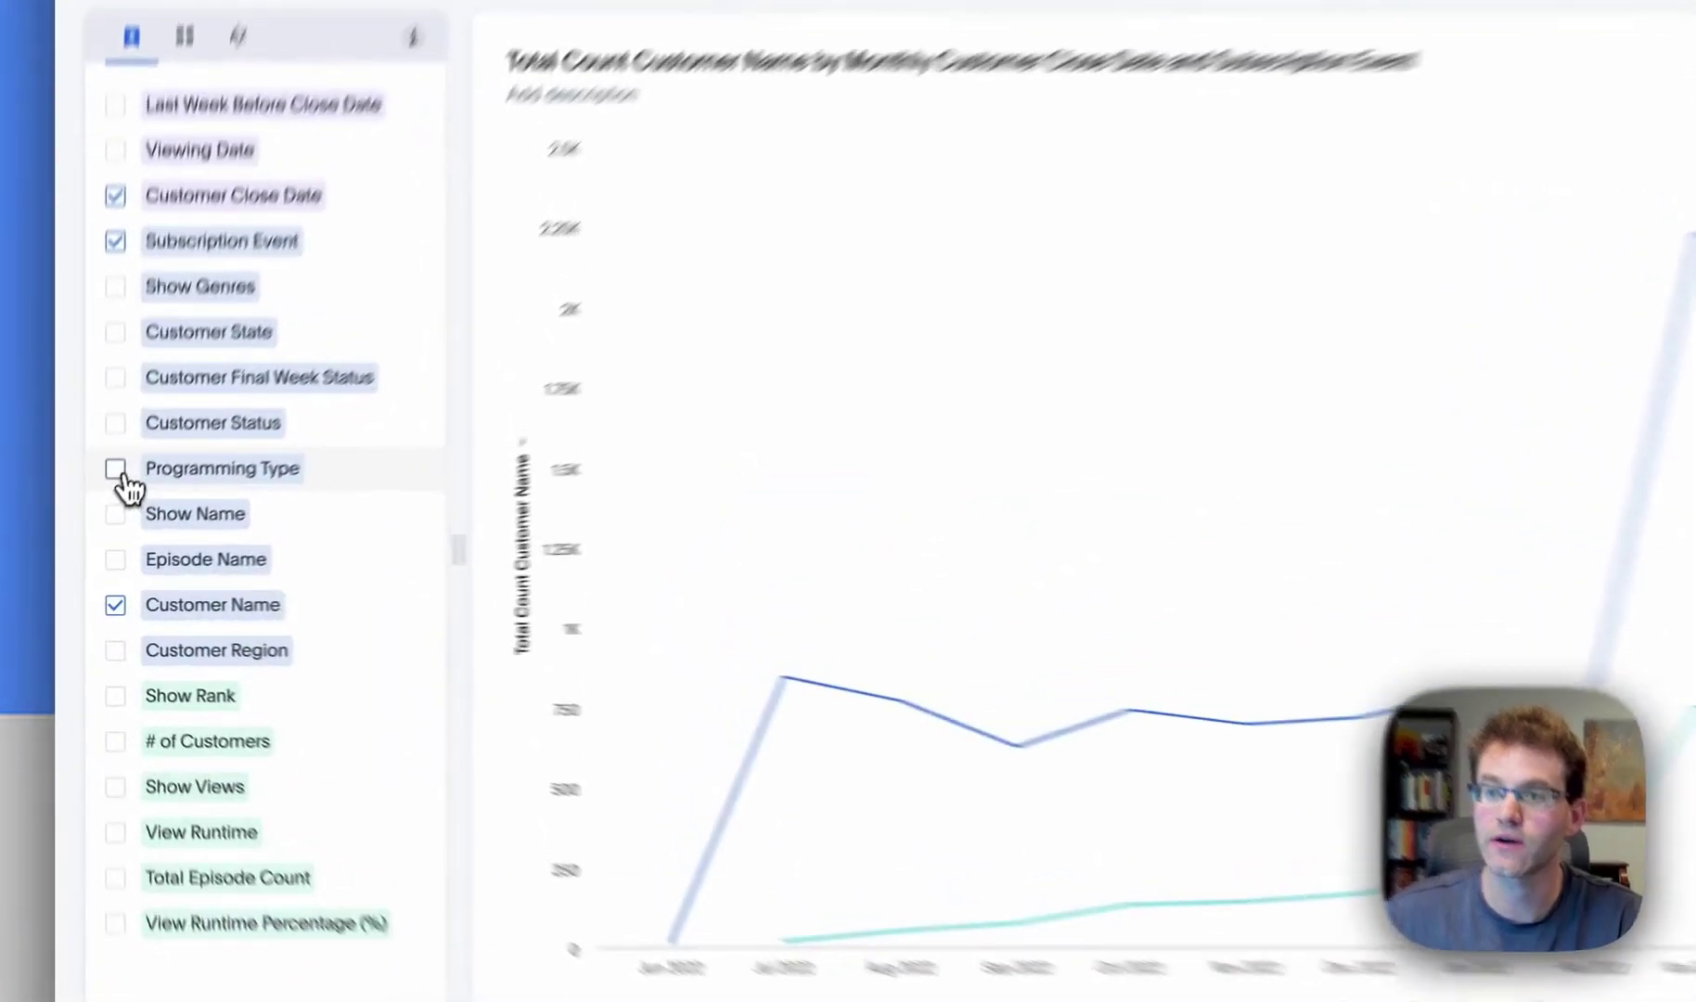
{"action": "left_click", "coordinate": [93, 524]}
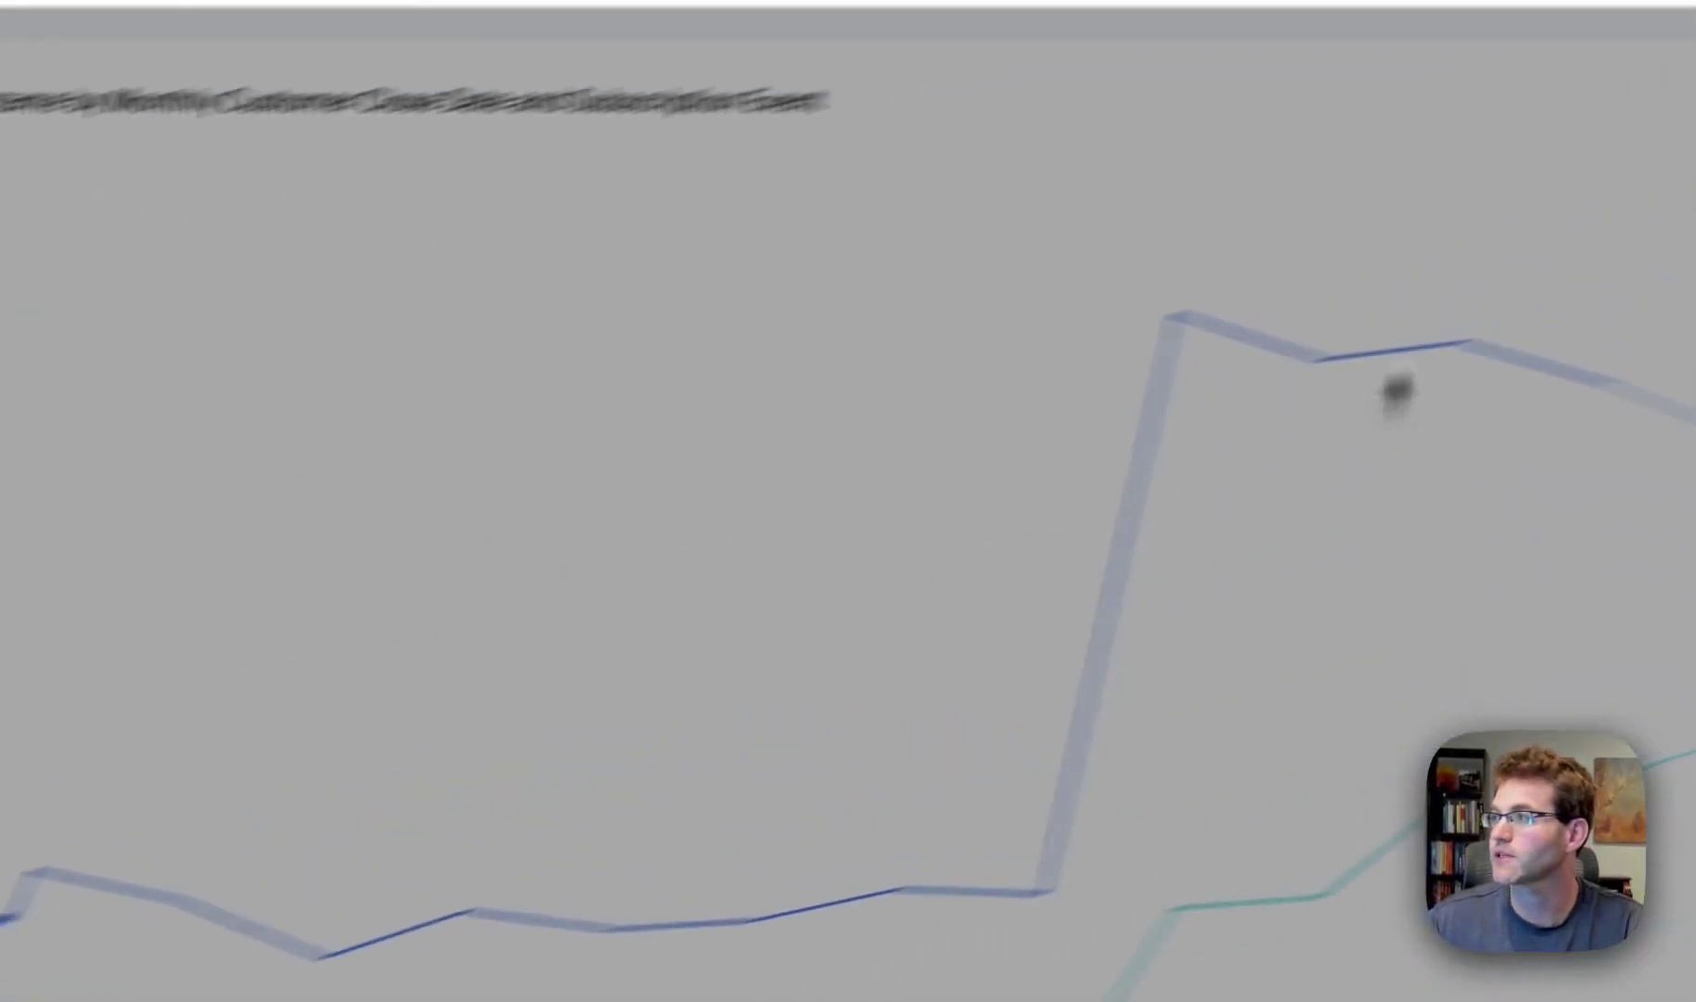
{"action": "left_click", "coordinate": [1393, 353]}
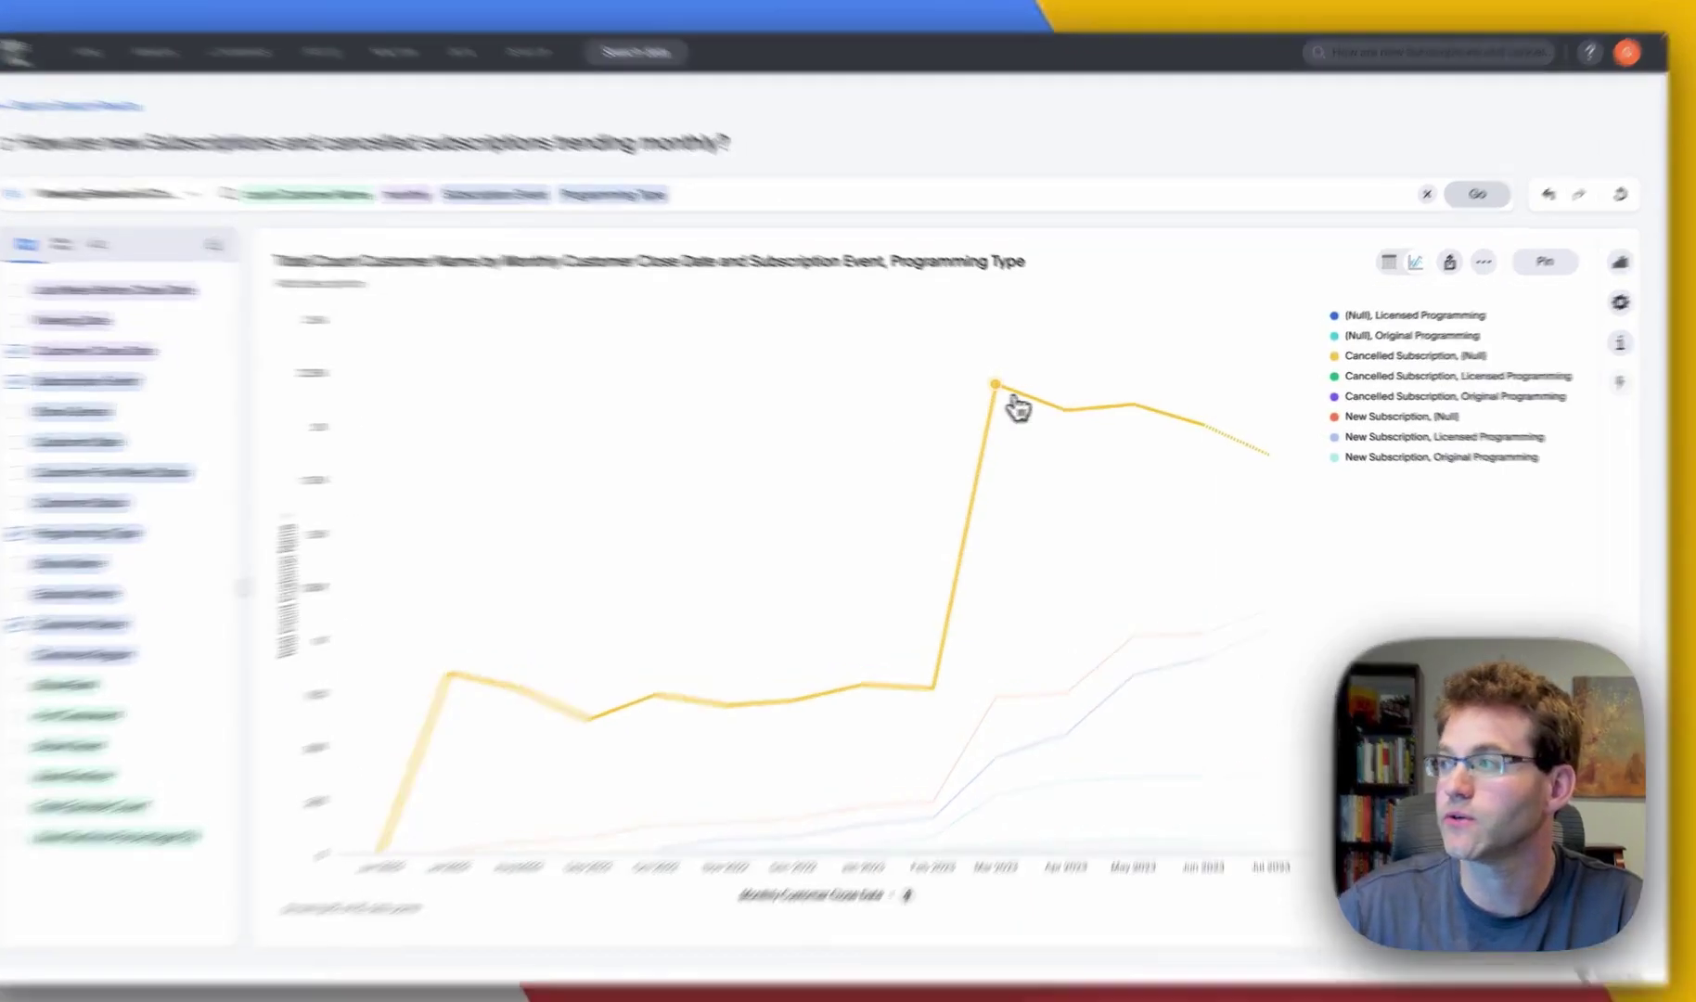
{"action": "right_click", "coordinate": [1011, 385]}
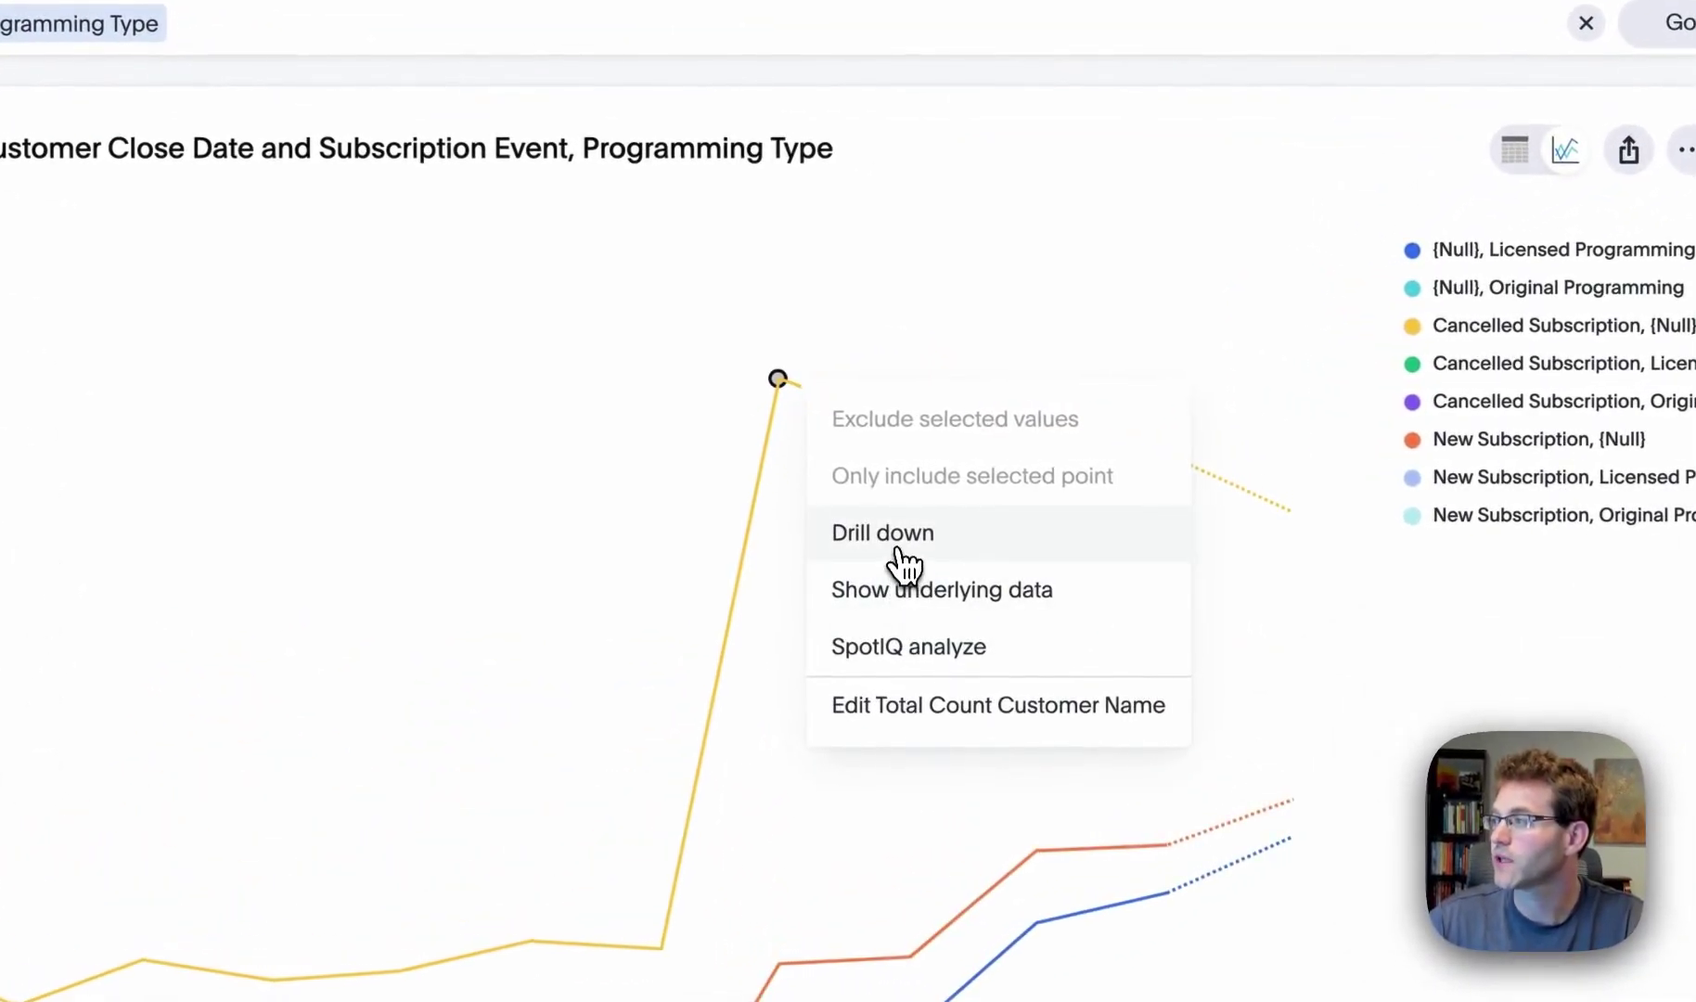
{"action": "left_click", "coordinate": [891, 536]}
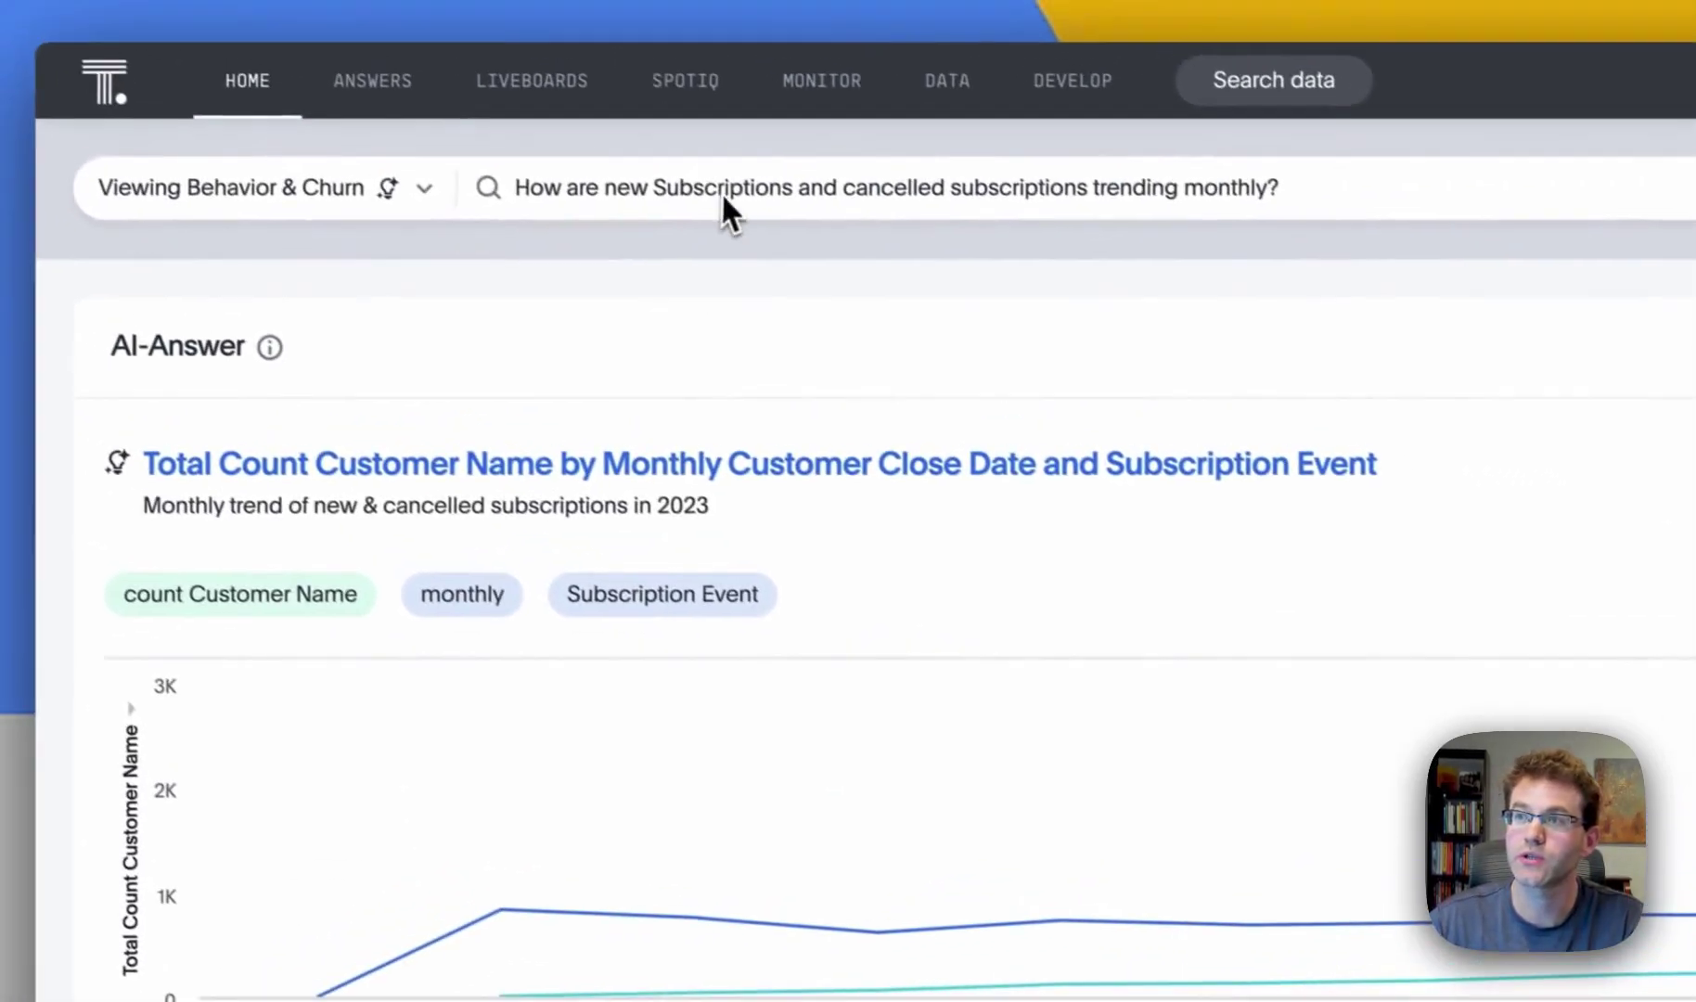
Replace the question by typing 'how many customers are our origin' and accepting the suggested original-programming query
{"action": "left_click", "coordinate": [726, 189]}
{"action": "key", "text": "BackSpace"}
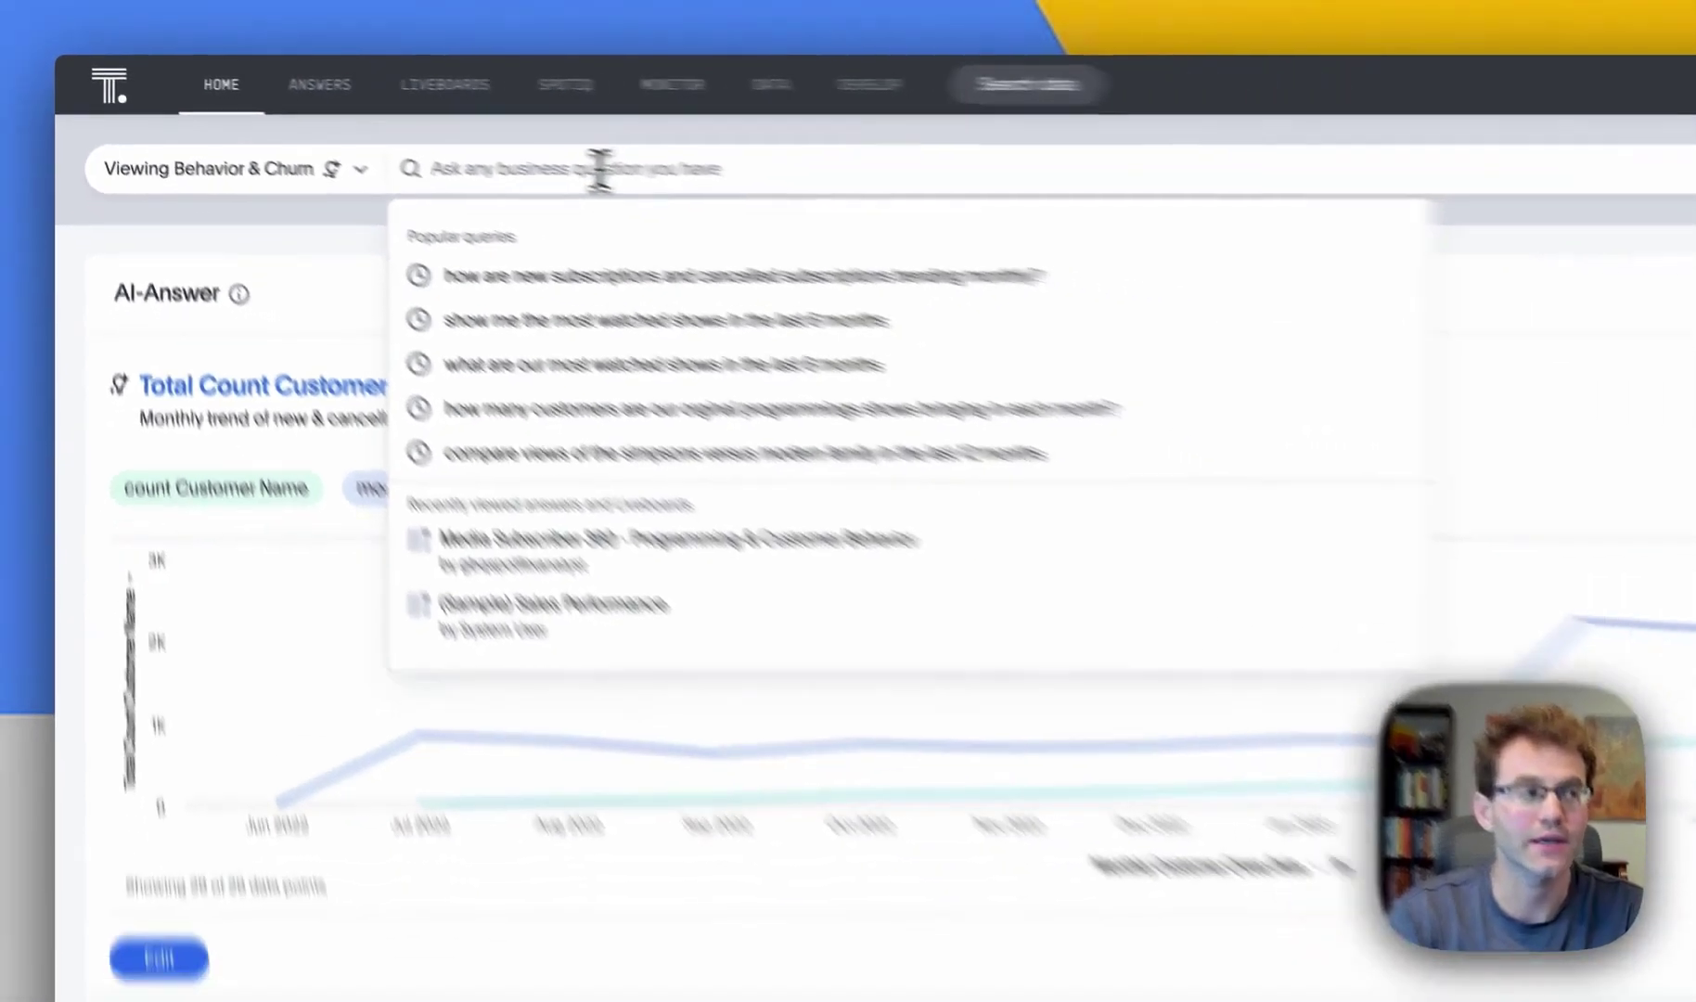
{"action": "type", "text": "how many customers are our original"}
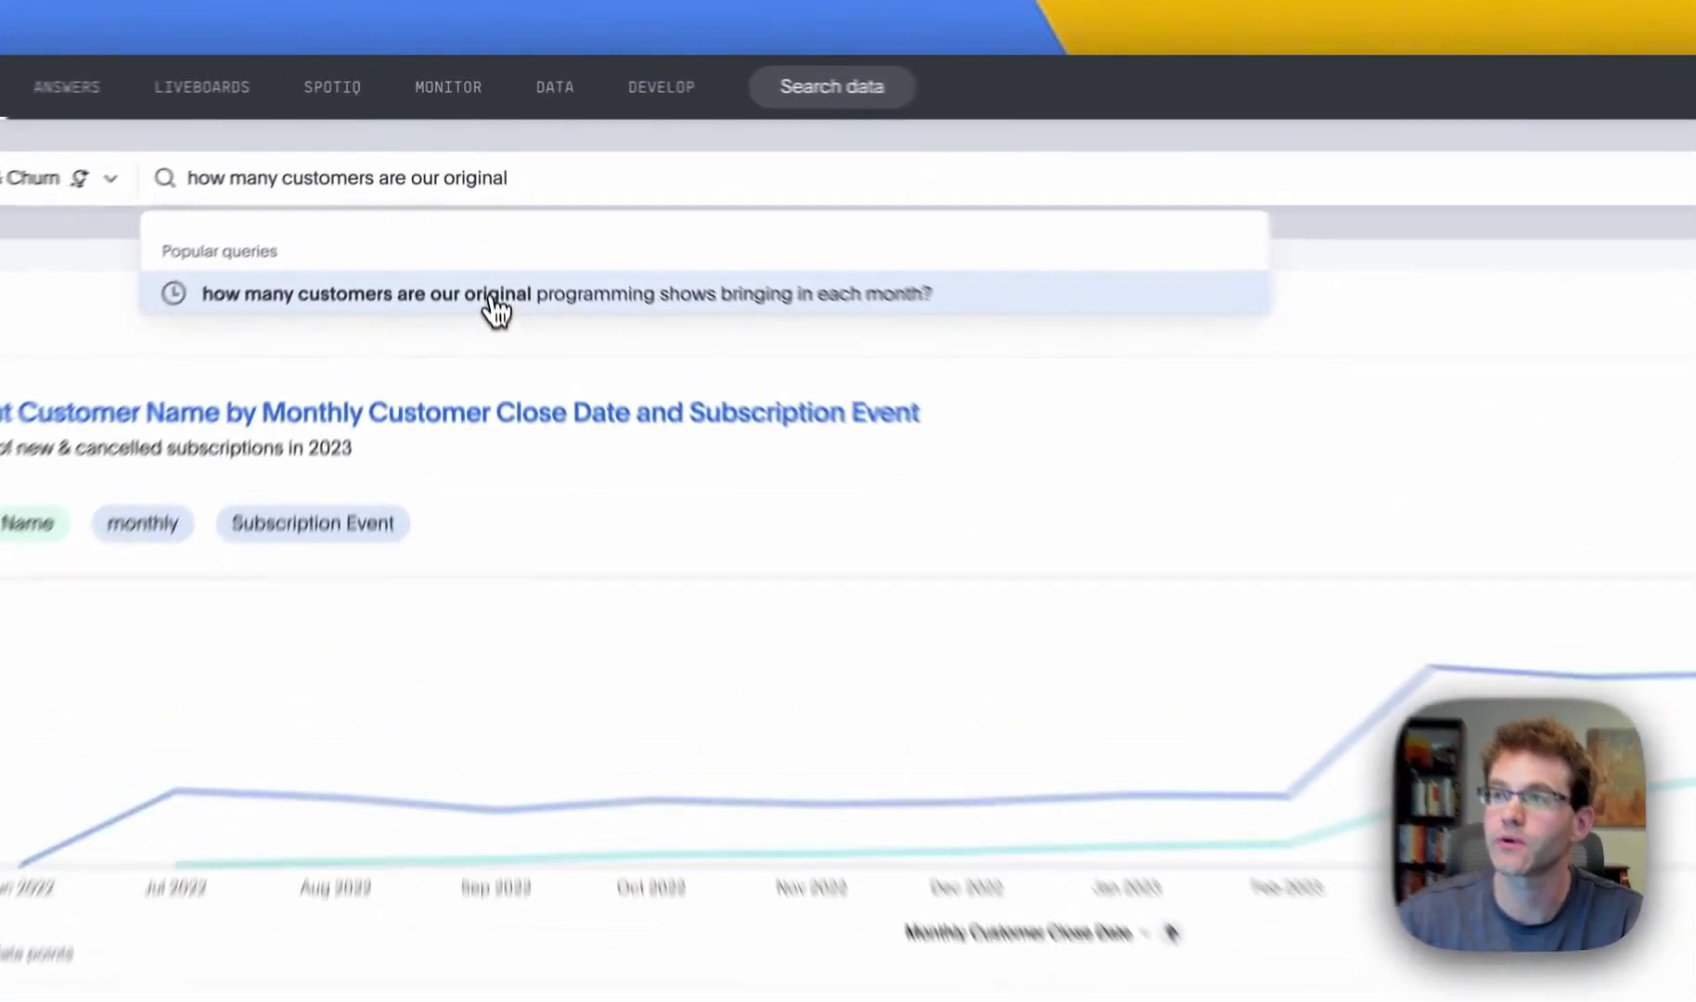
{"action": "left_click", "coordinate": [476, 206]}
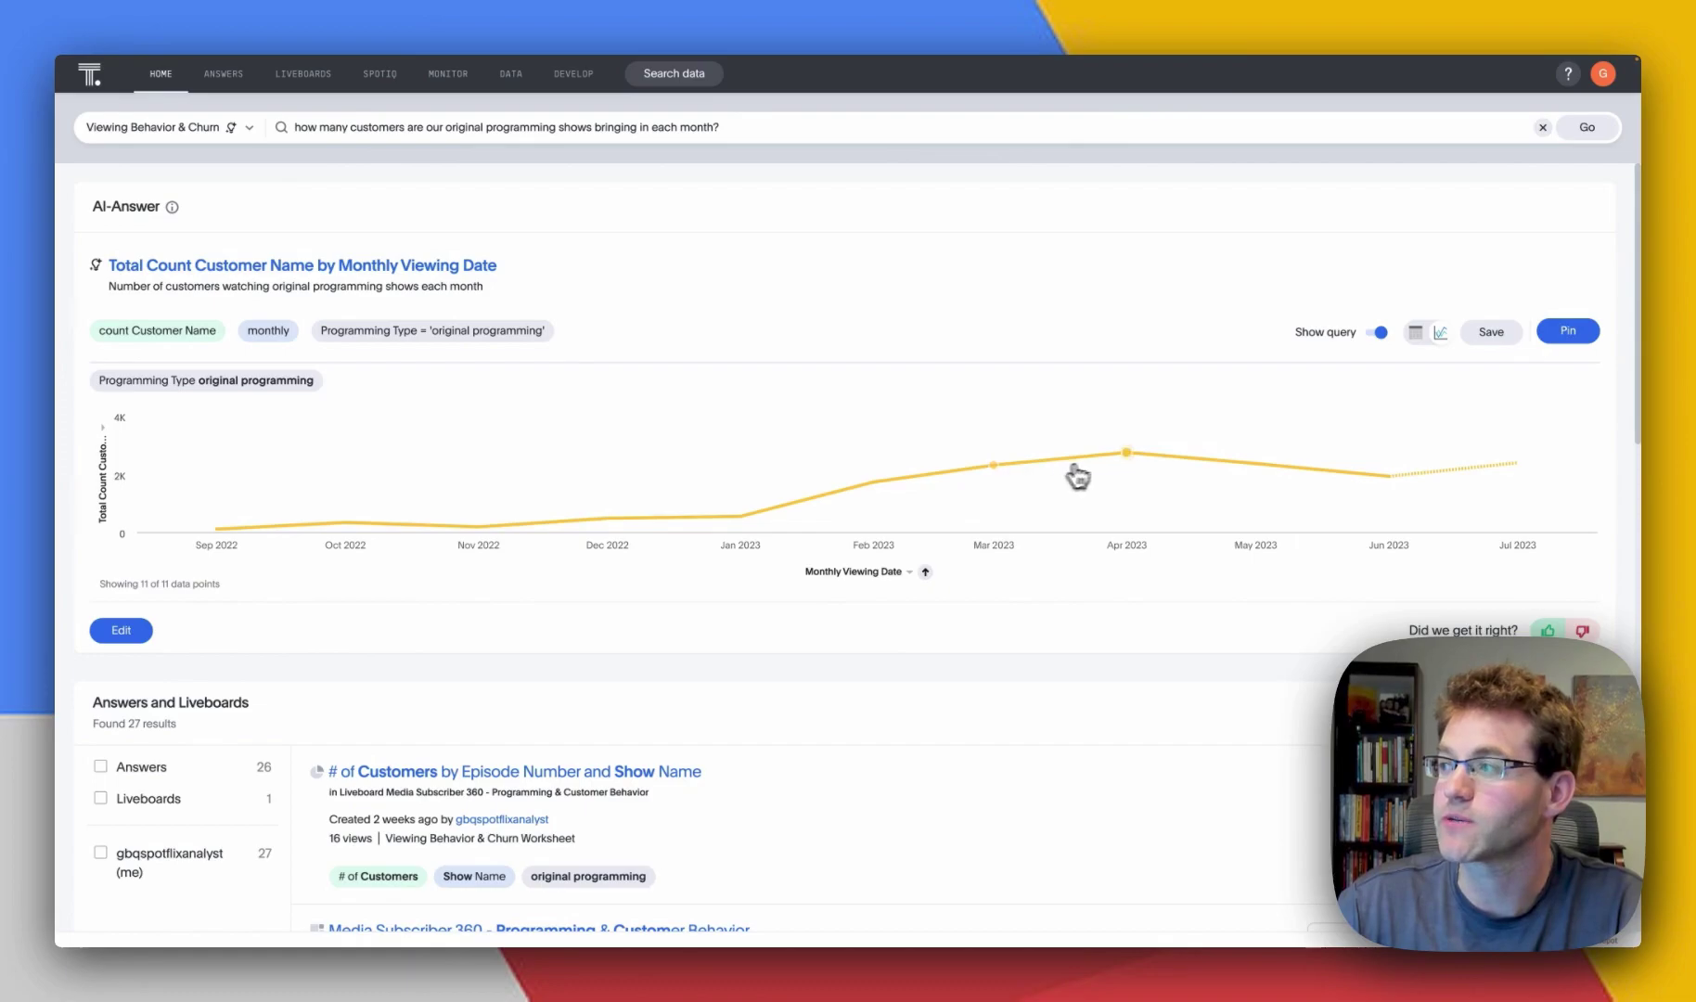
Drill down on the April 2023 point by Customer Gender to compare Female and Male counts
{"action": "right_click", "coordinate": [1125, 454]}
{"action": "left_click", "coordinate": [1160, 527]}
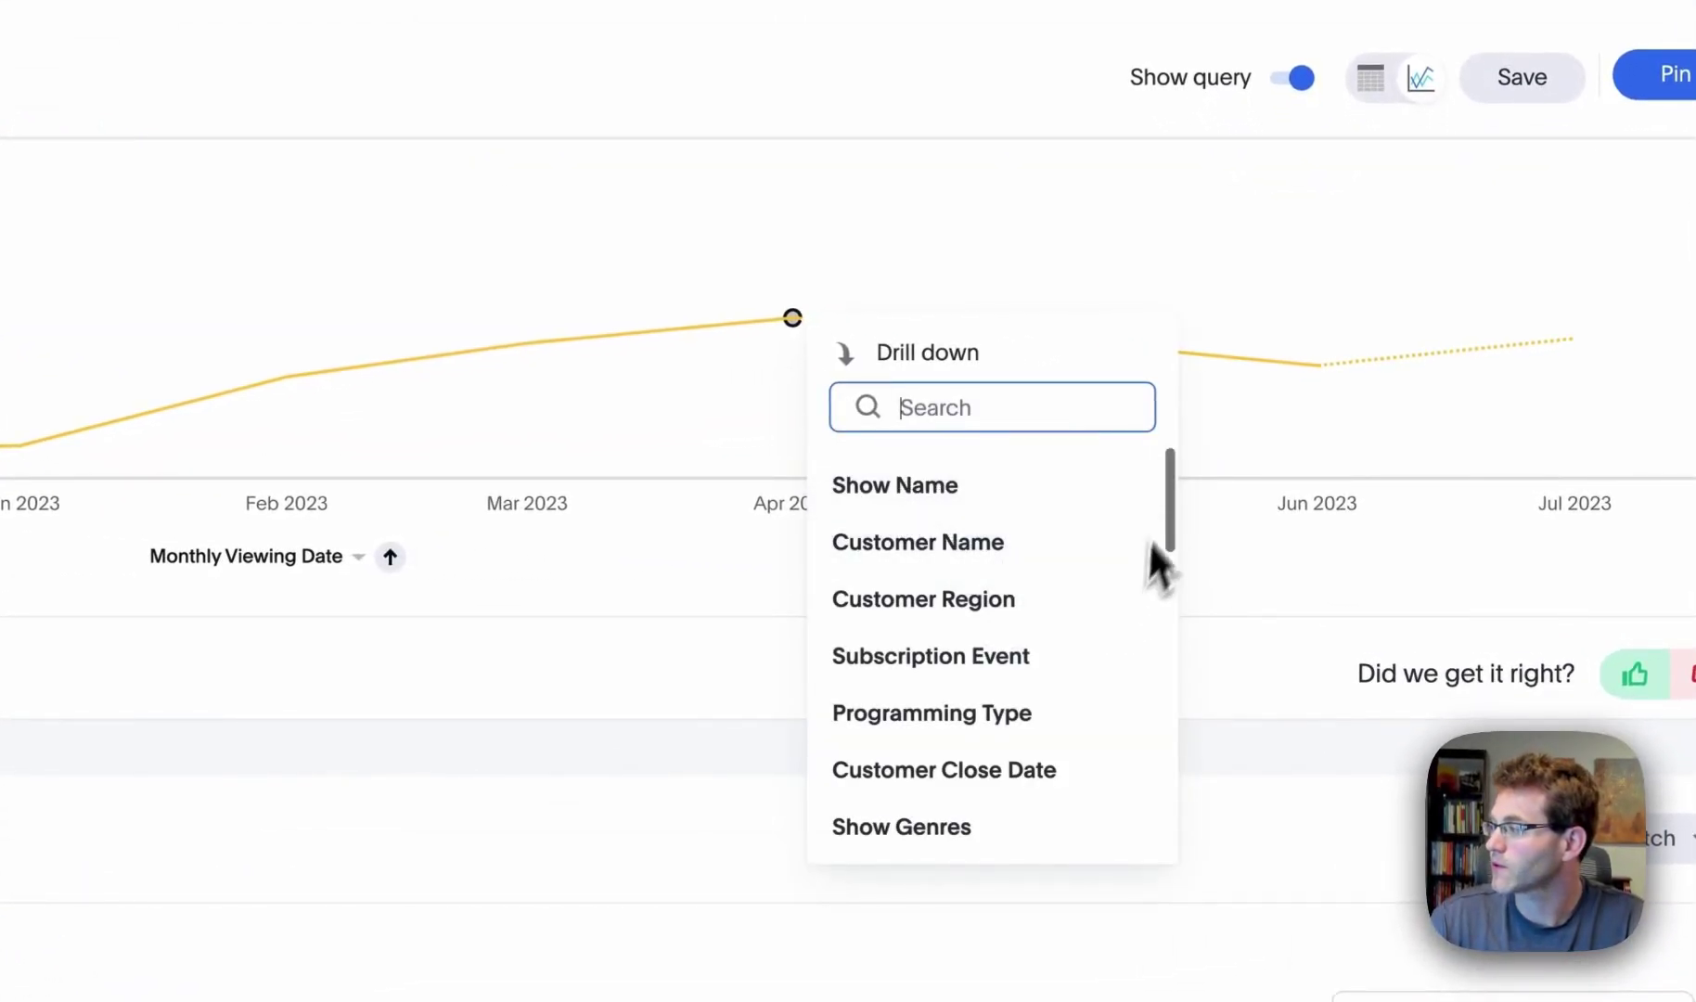
{"action": "left_click_drag", "start_coordinate": [1179, 489], "coordinate": [1174, 574]}
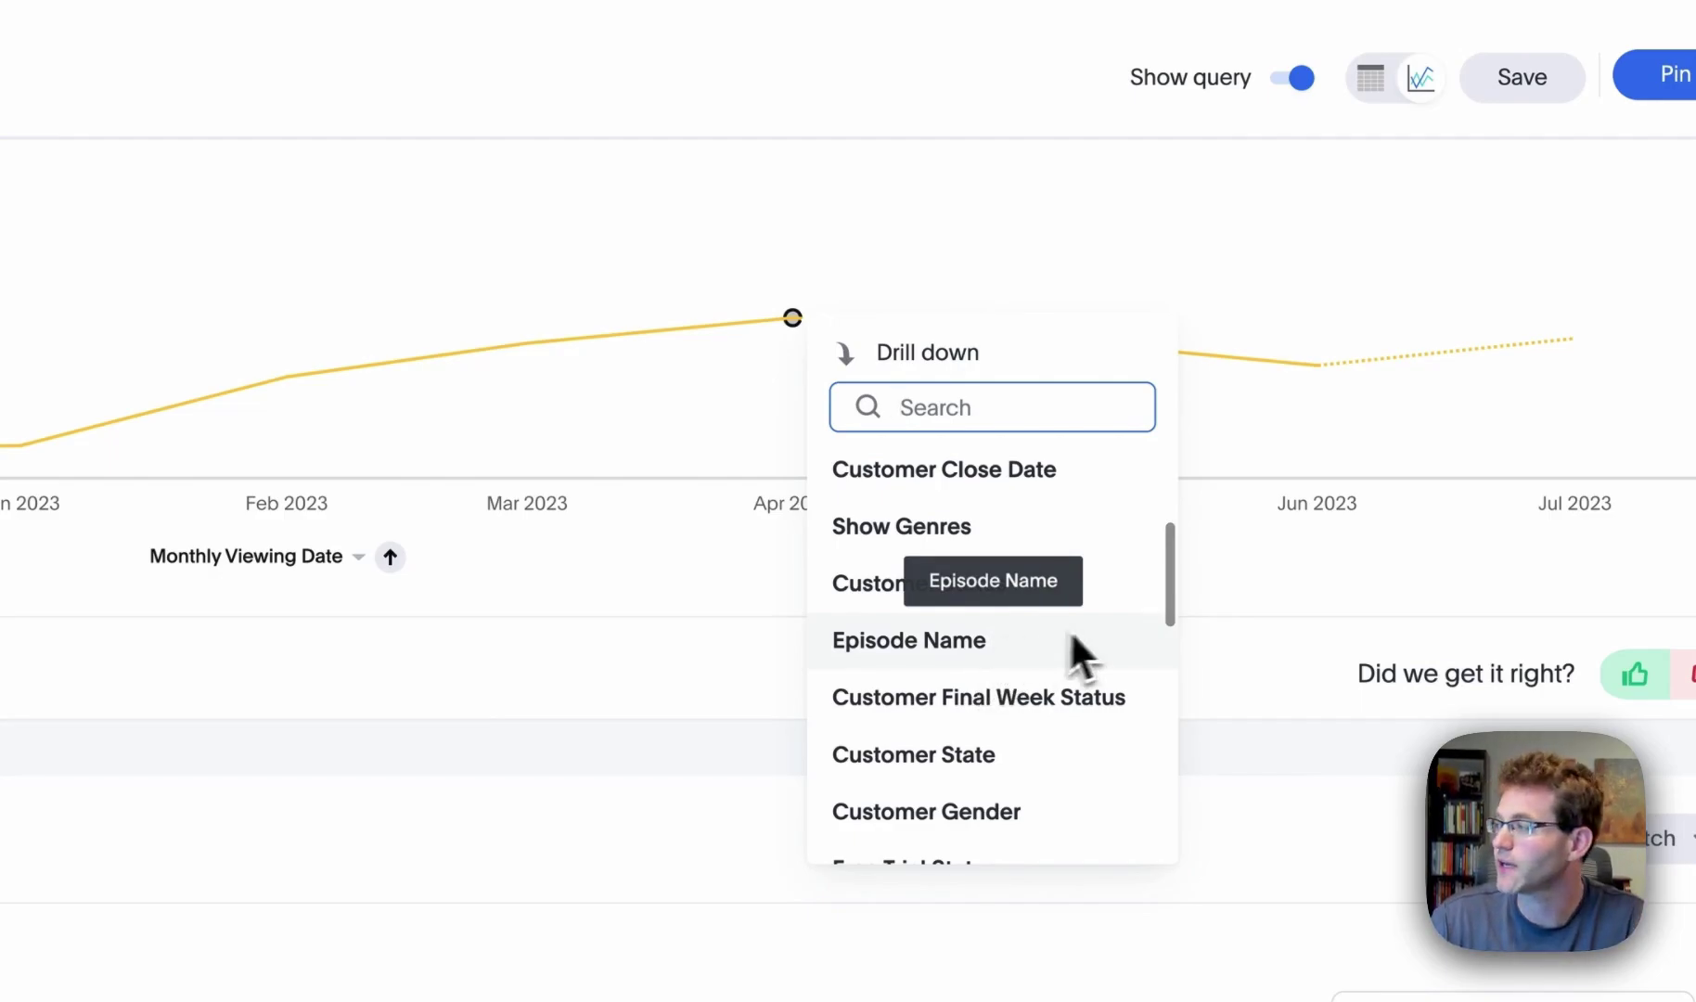
{"action": "left_click_drag", "start_coordinate": [1176, 579], "coordinate": [1169, 611]}
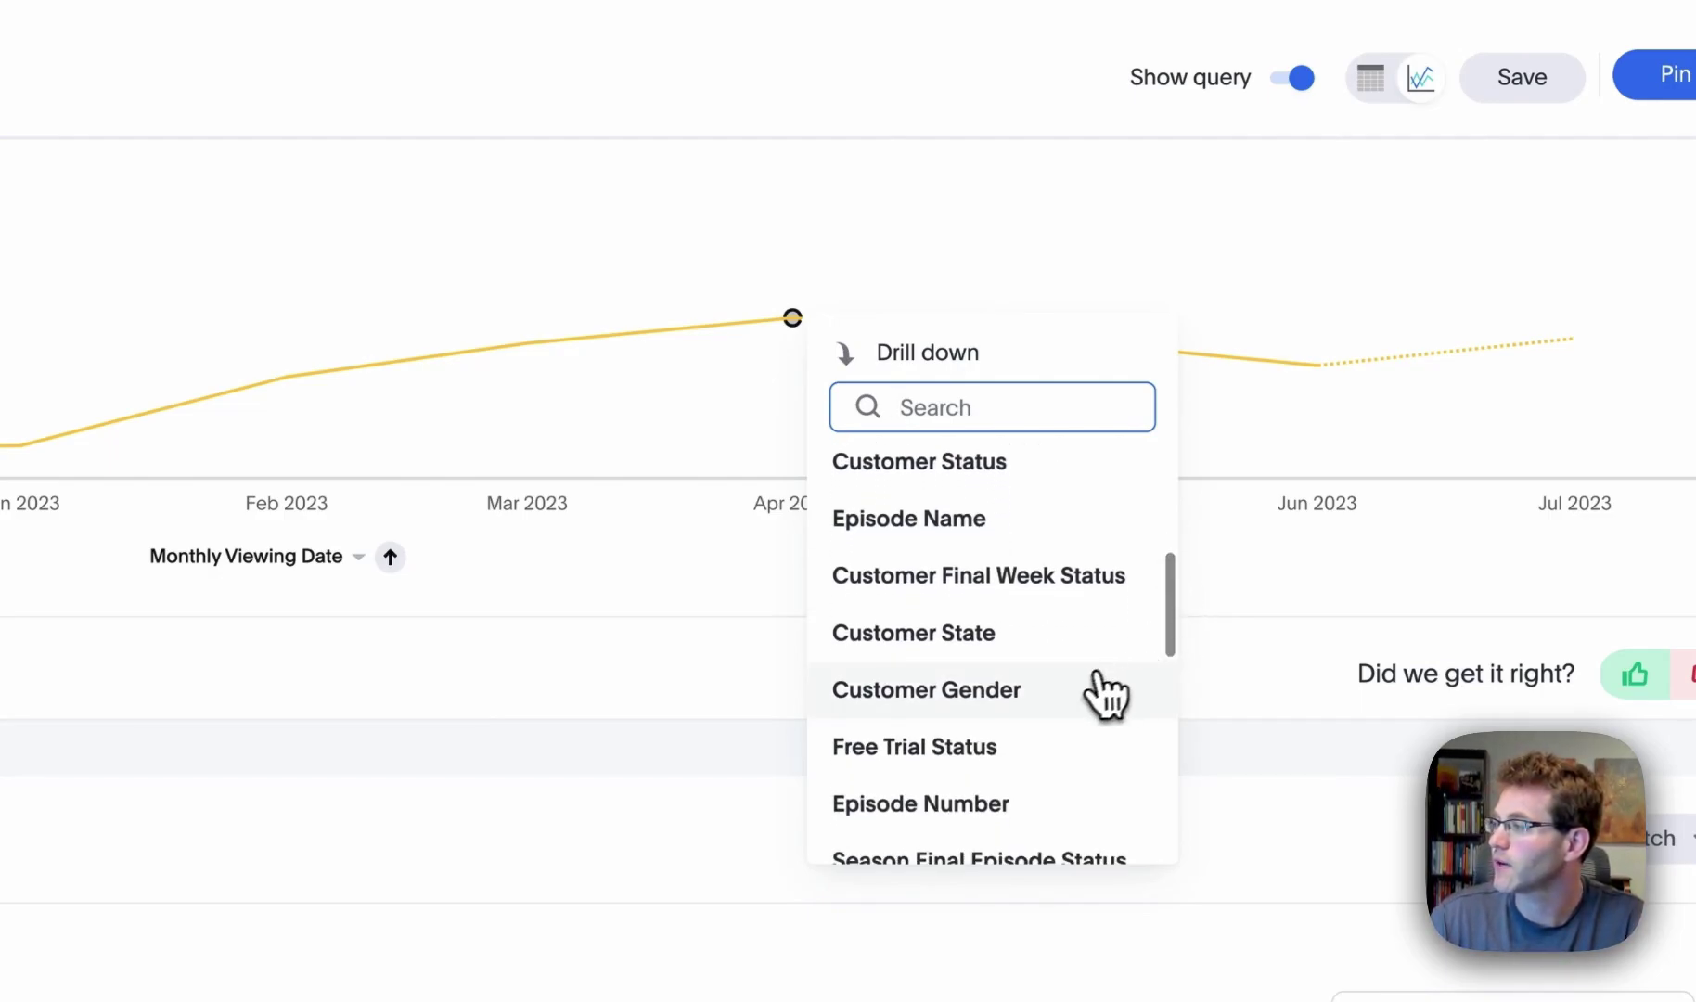
{"action": "left_click", "coordinate": [939, 694]}
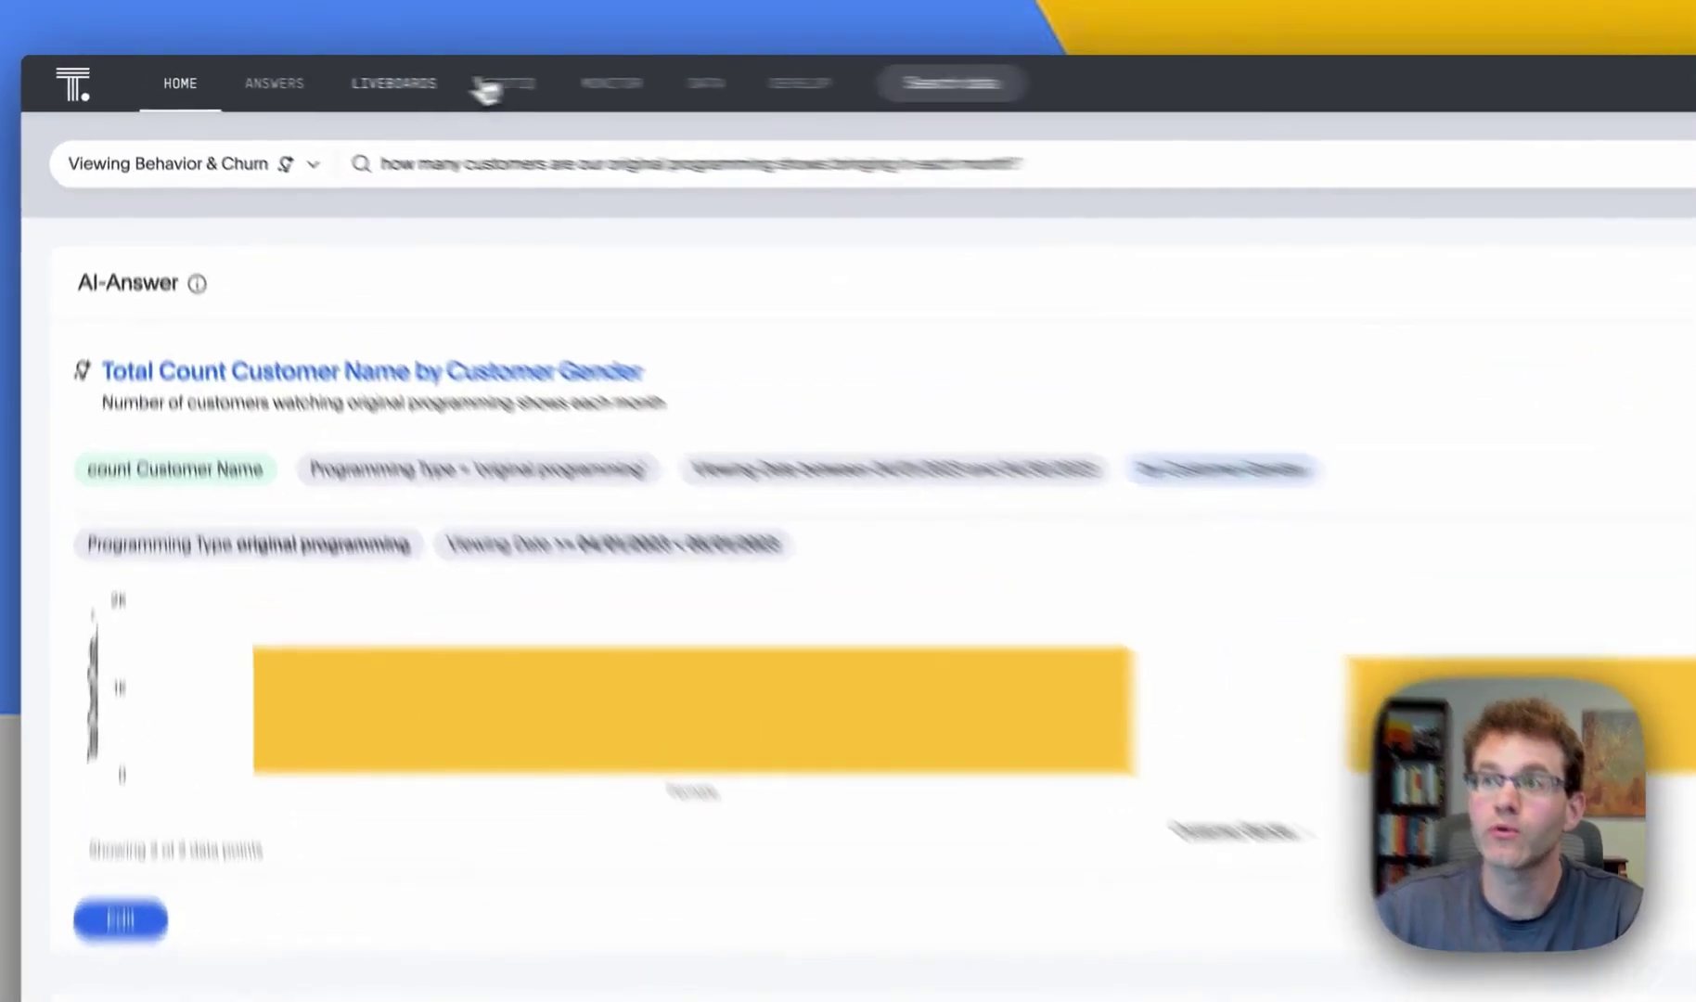
Open the Media Subscriber 360 - Programming & Customer Behavior Liveboard and drill down on episode 2's runtime bar
{"action": "left_click", "coordinate": [302, 73]}
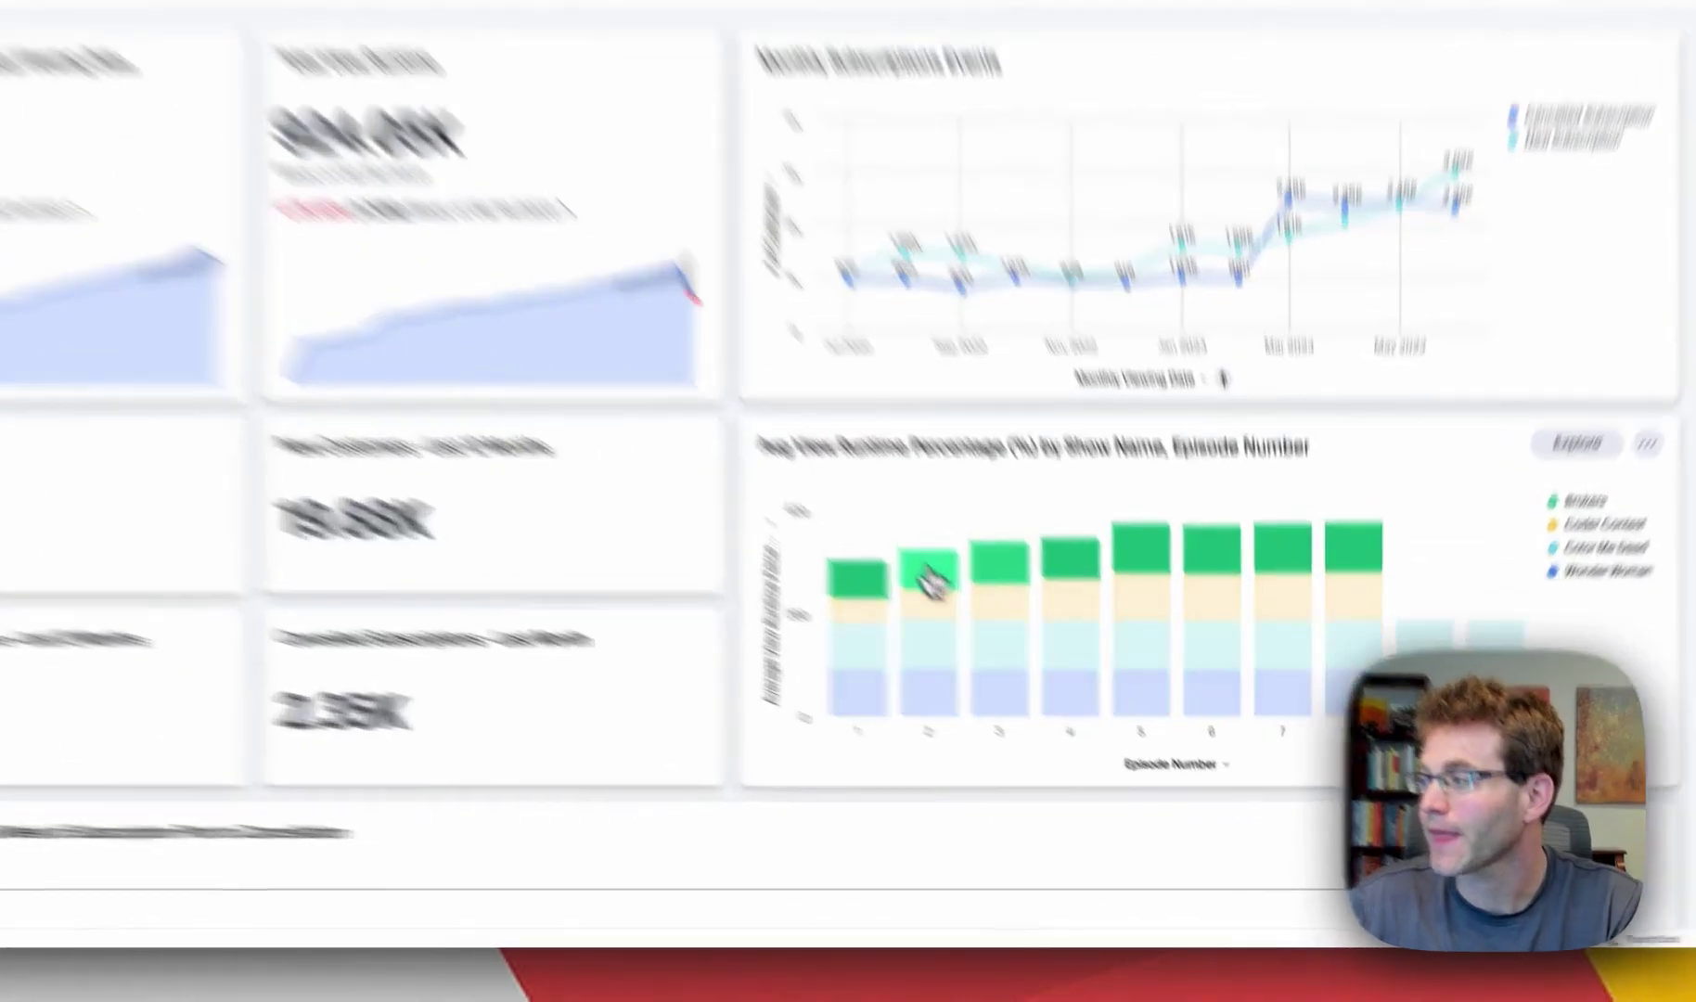
{"action": "left_click", "coordinate": [1018, 645]}
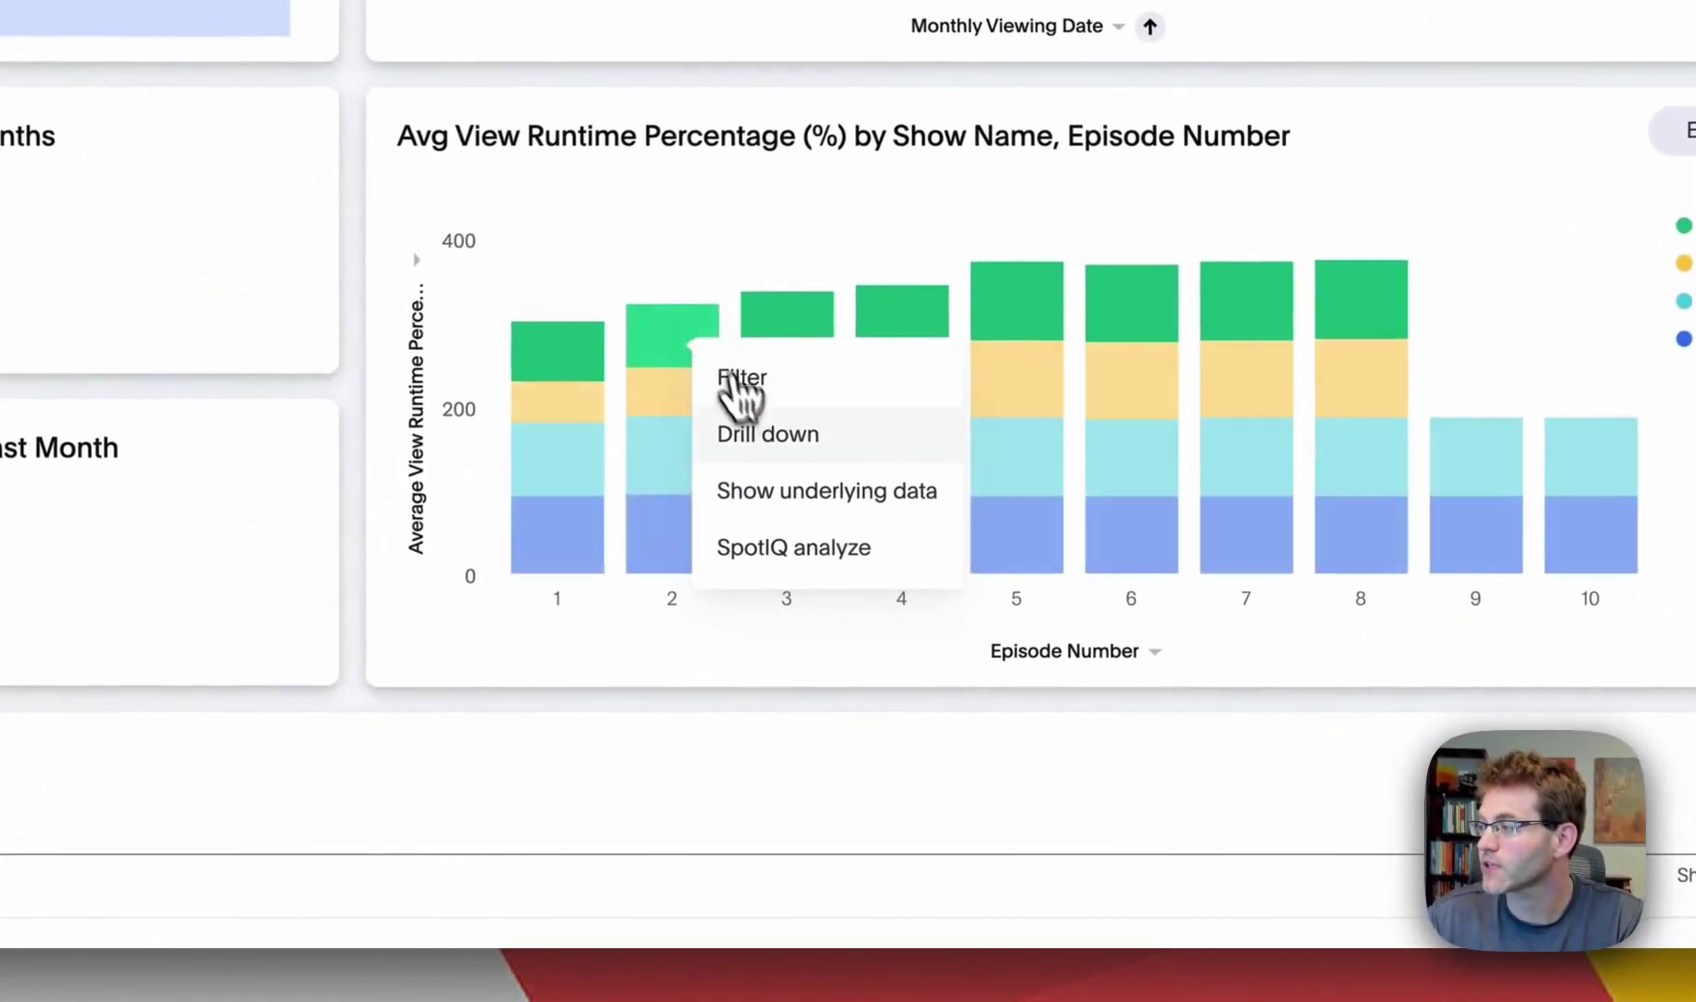
{"action": "left_click", "coordinate": [742, 417]}
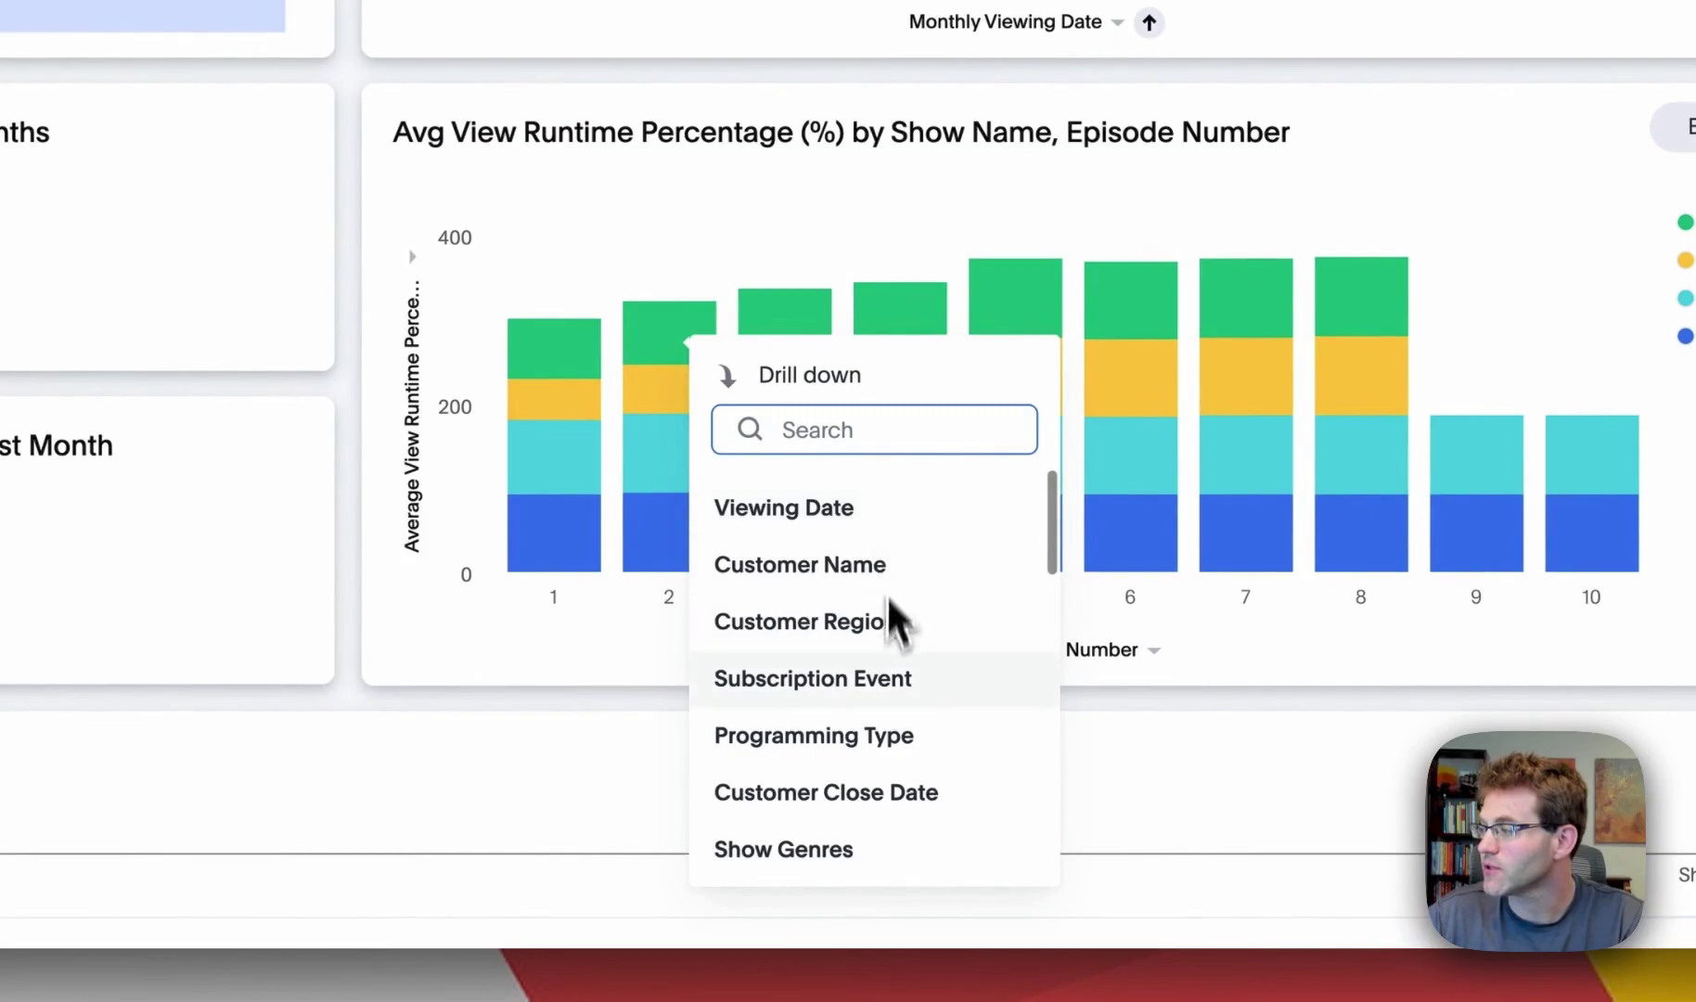
{"action": "left_click_drag", "start_coordinate": [1053, 526], "coordinate": [1055, 587]}
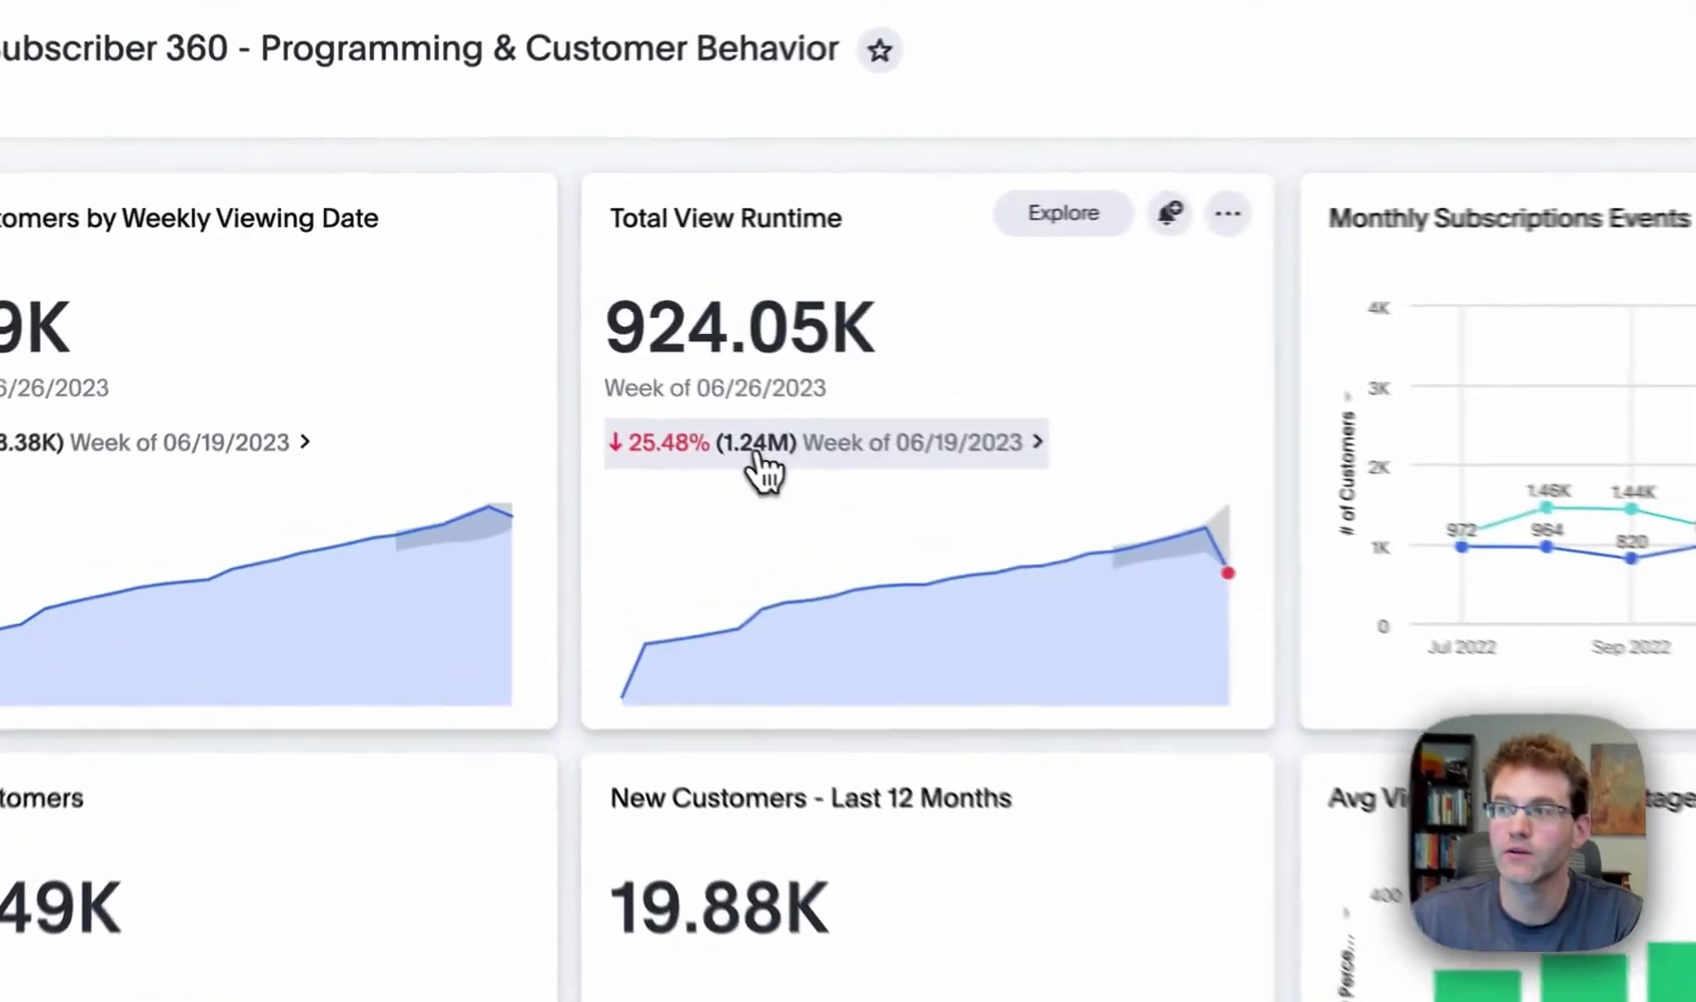
Run change analysis on Total View Runtime's 25.48% drop and inspect the top shows, led by Ted Lasso
{"action": "left_click", "coordinate": [553, 347]}
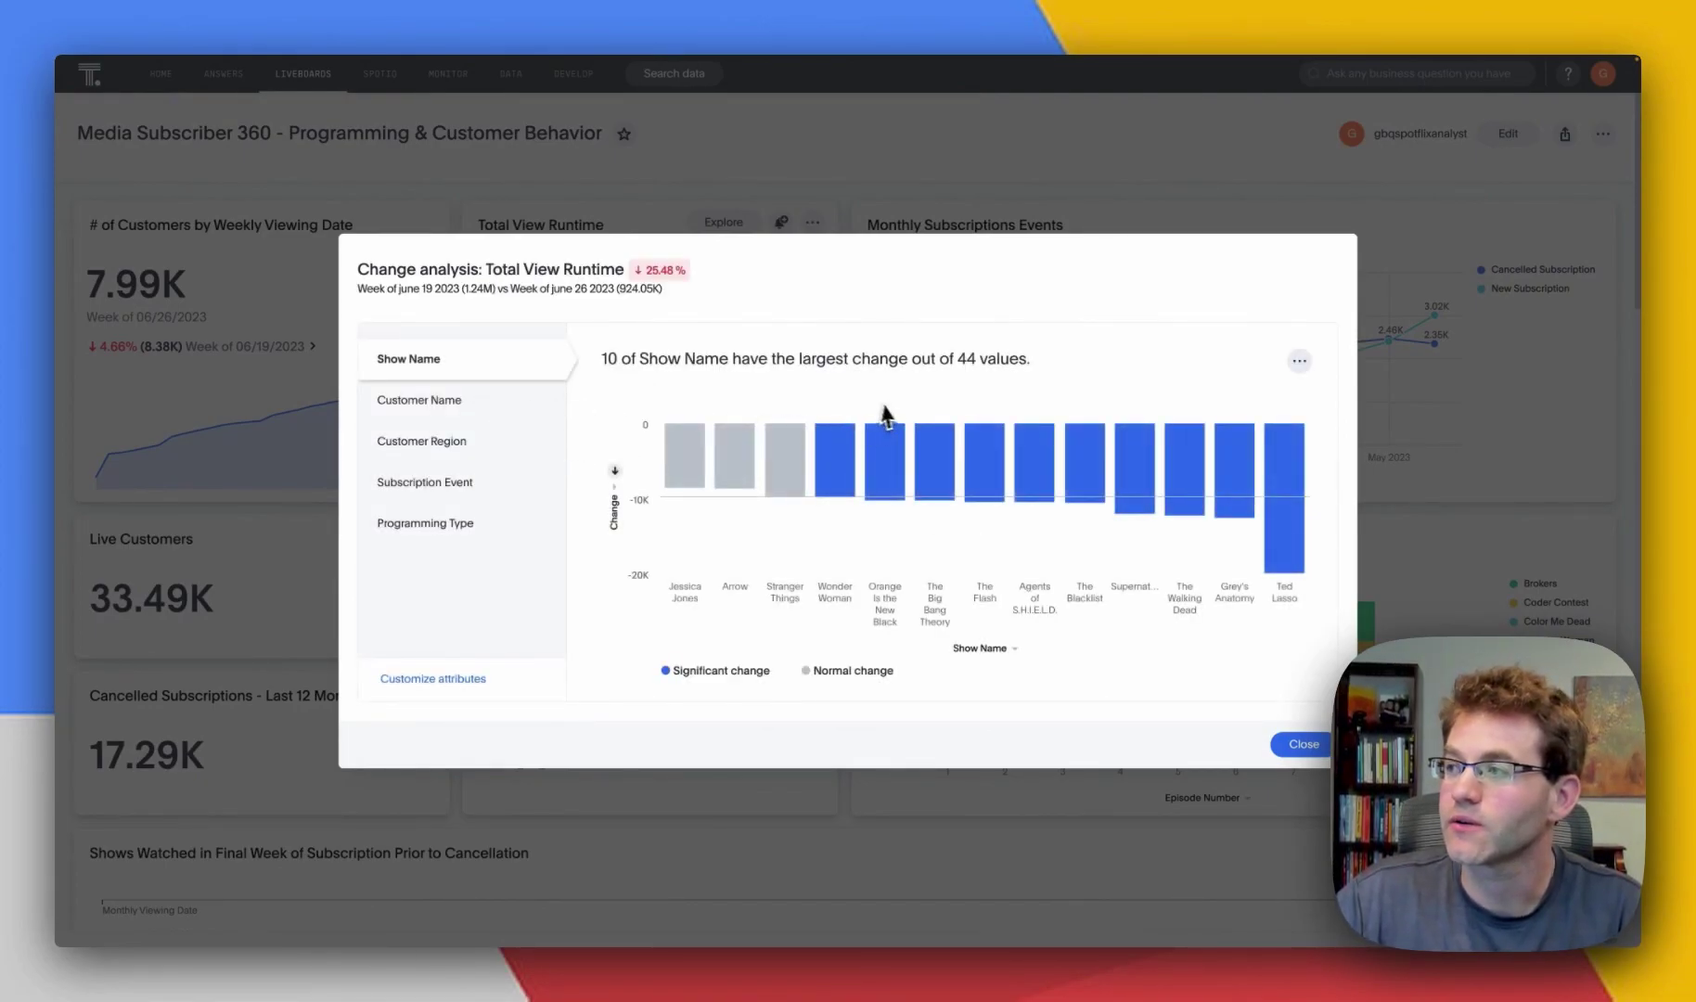
{"action": "mouse_move", "coordinate": [1282, 514]}
{"action": "mouse_move", "coordinate": [1120, 521]}
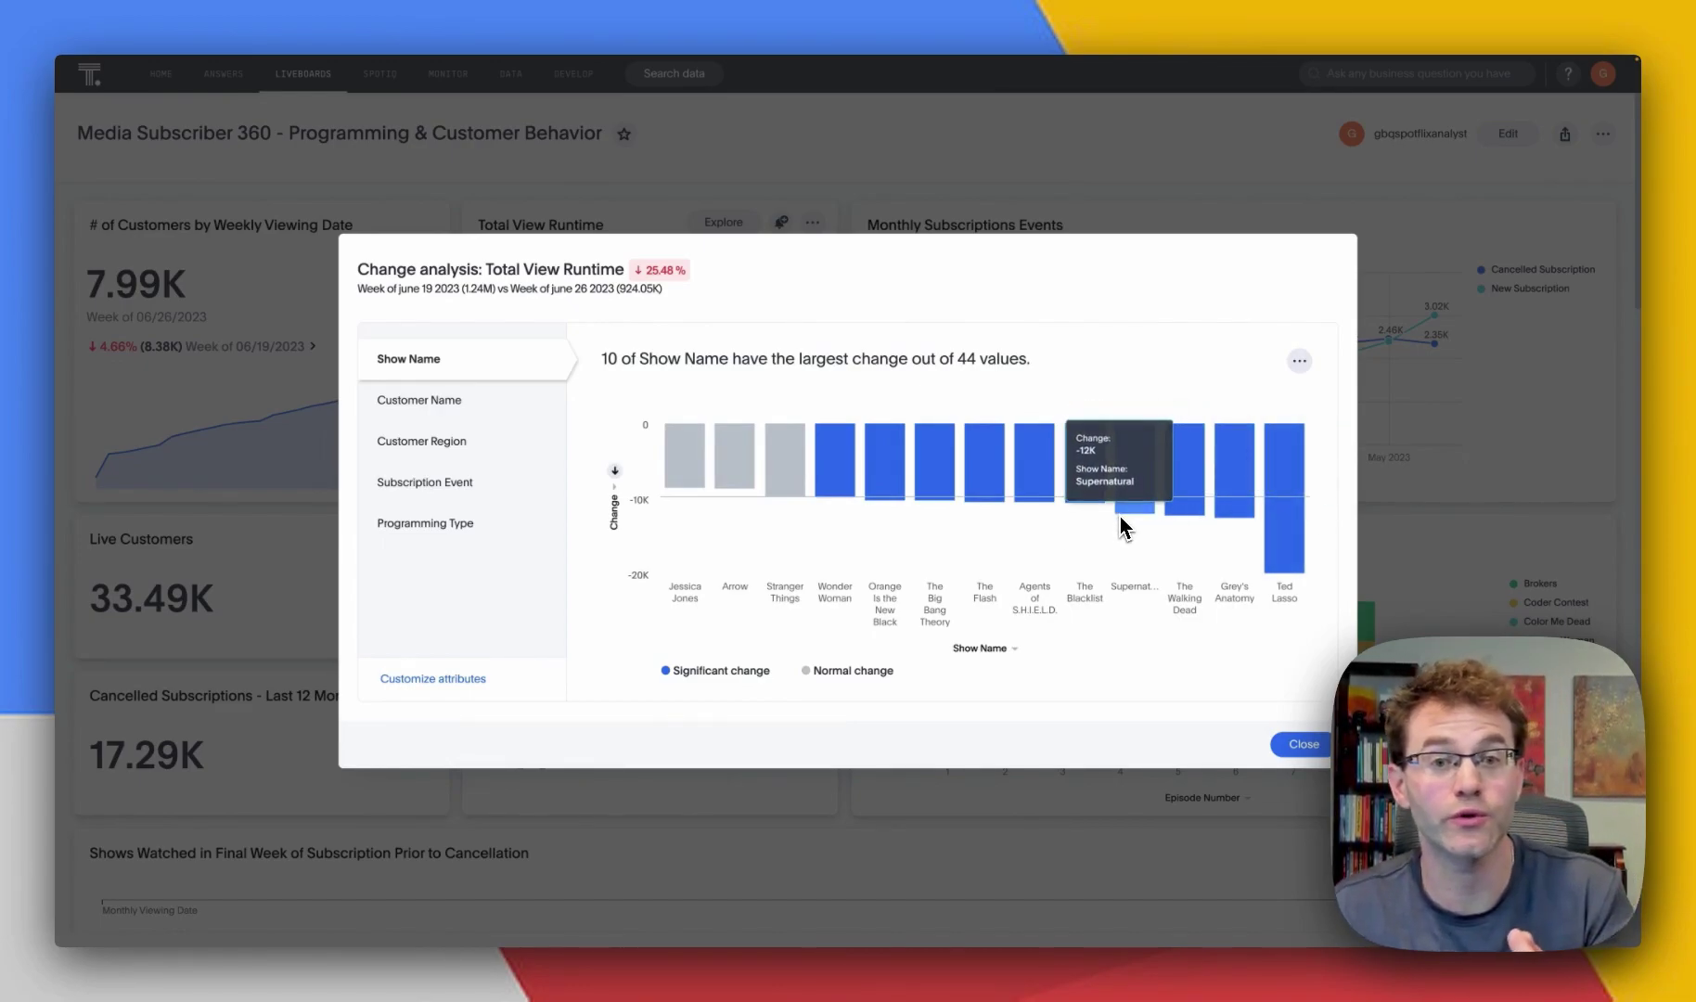